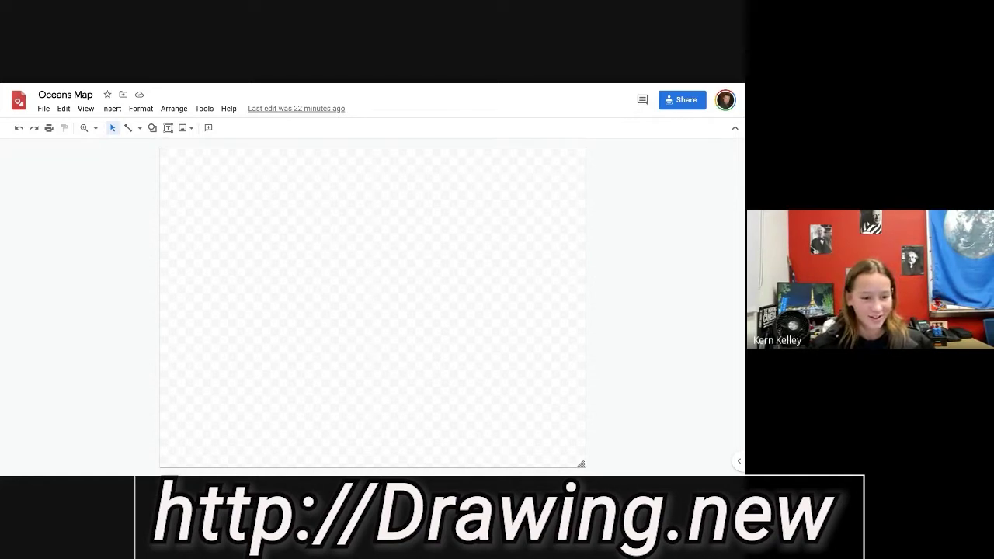
Search the web for images of "oceans" to insert into the drawing.
left_click(112, 109)
mouse_move(124, 127)
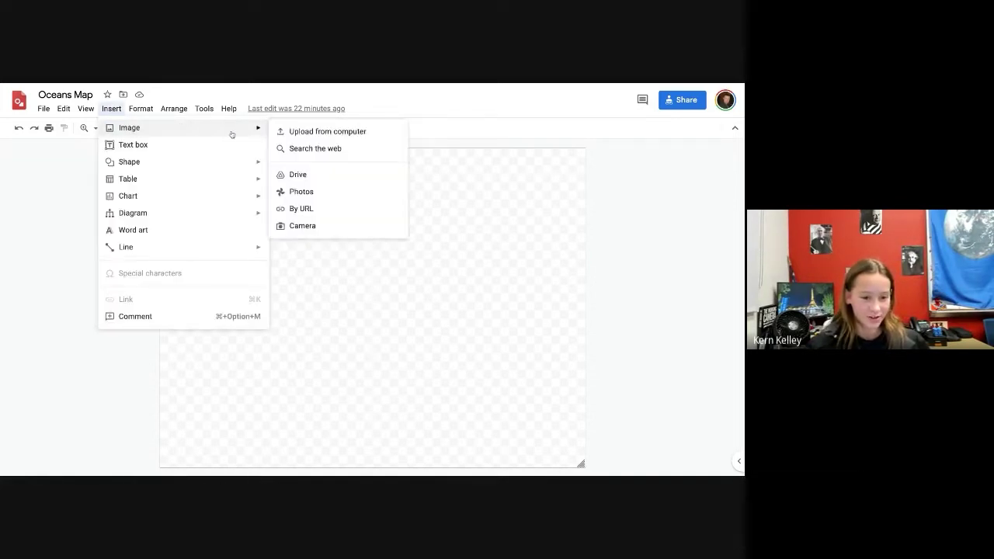
left_click(374, 155)
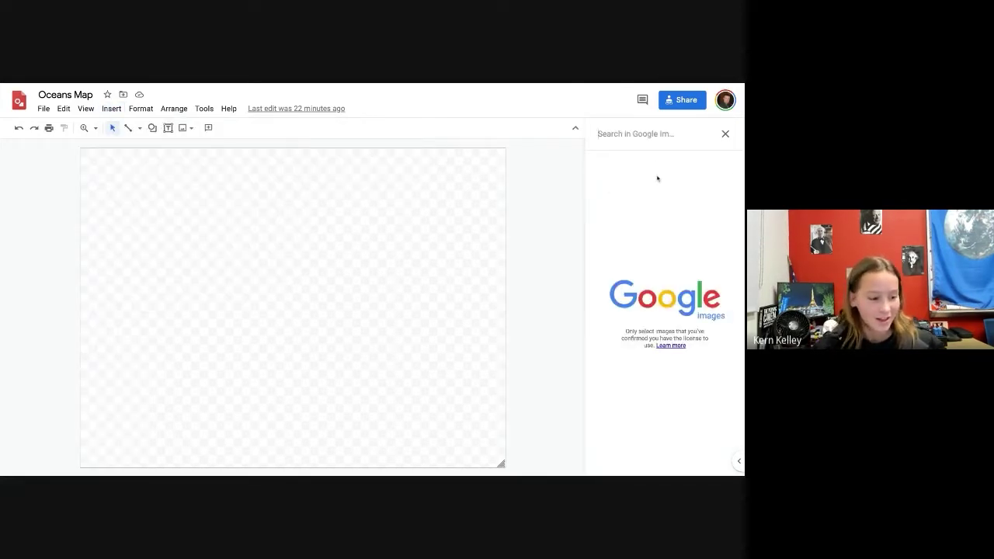
type("OceN")
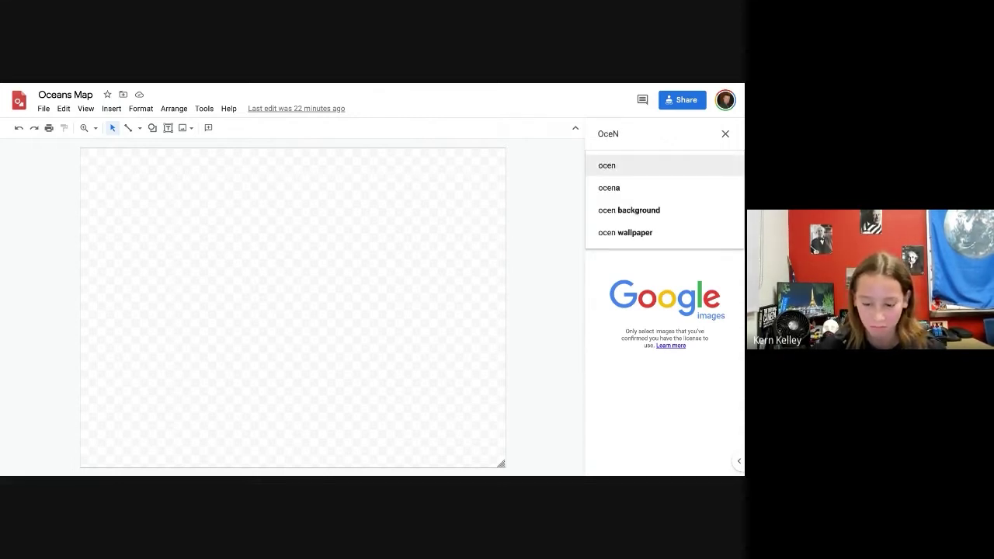
key("BackSpace")
type("an")
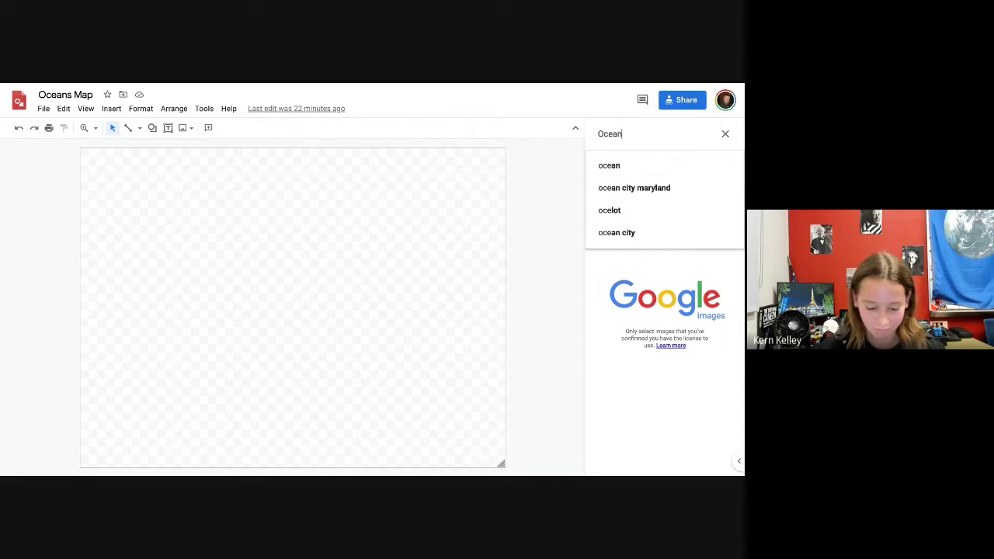
type("s")
key("Return")
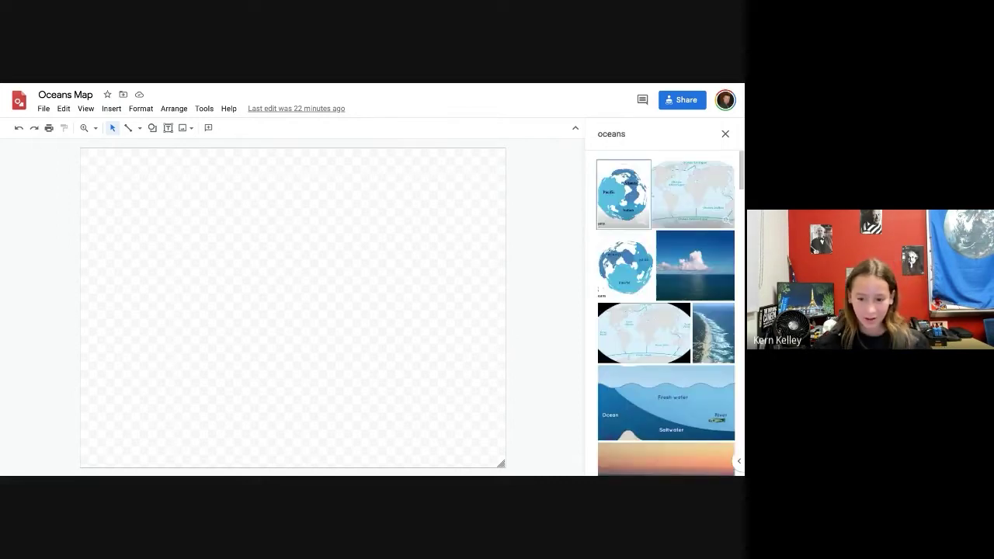
Insert the oval world map with labelled oceans onto the canvas and close the image search.
left_click(662, 329)
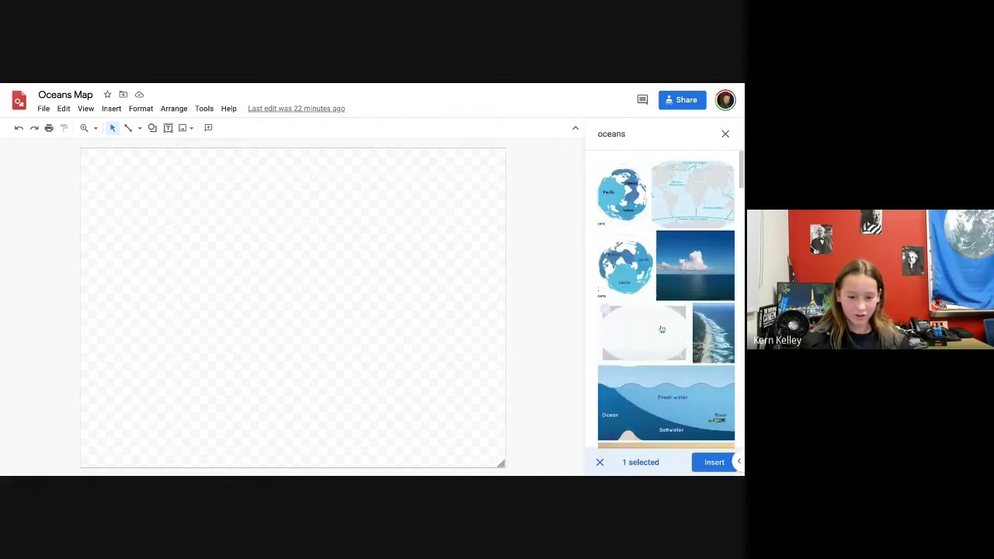
left_click_drag(662, 330, 244, 224)
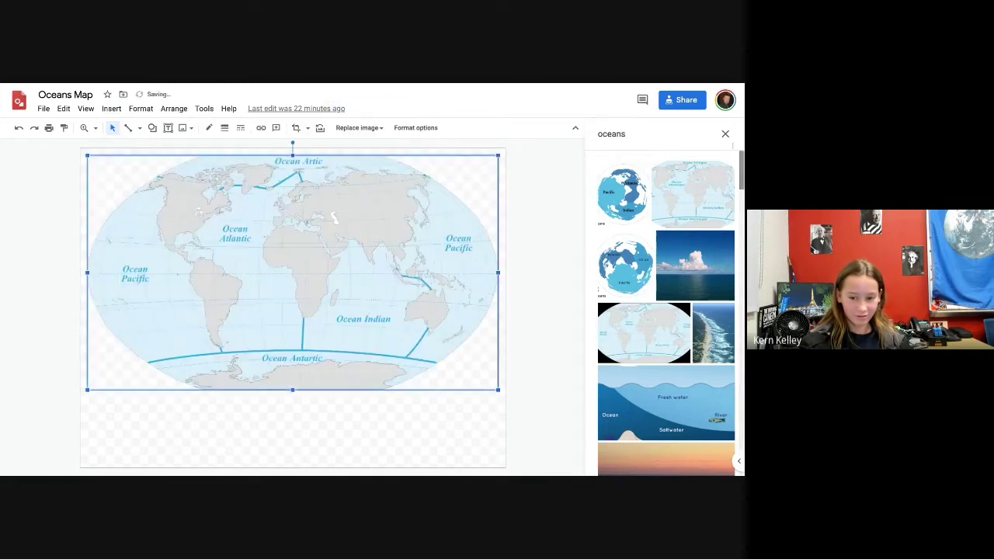
left_click(726, 133)
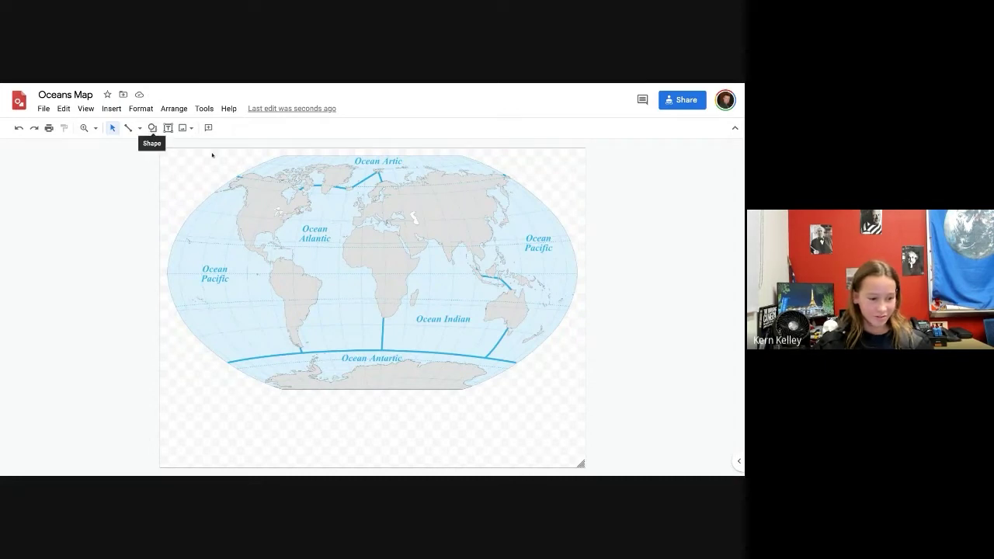
Draw a circle on the map and move it over the Atlantic Ocean label.
left_click(153, 132)
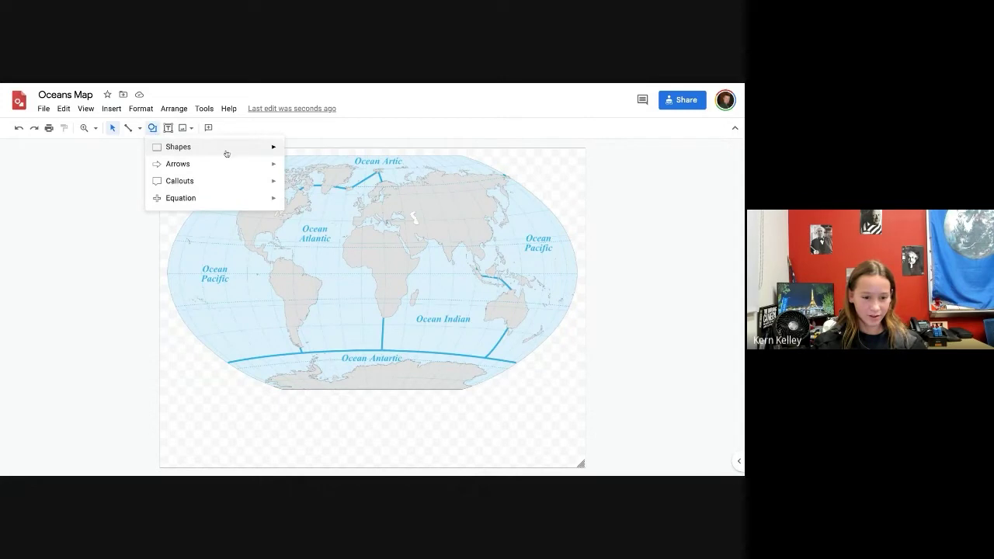
mouse_move(226, 152)
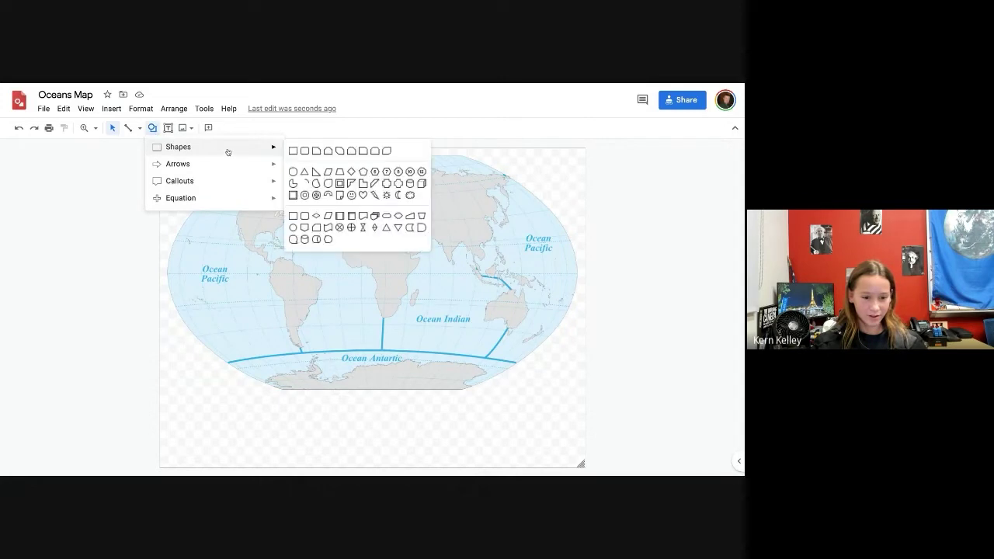
left_click(293, 171)
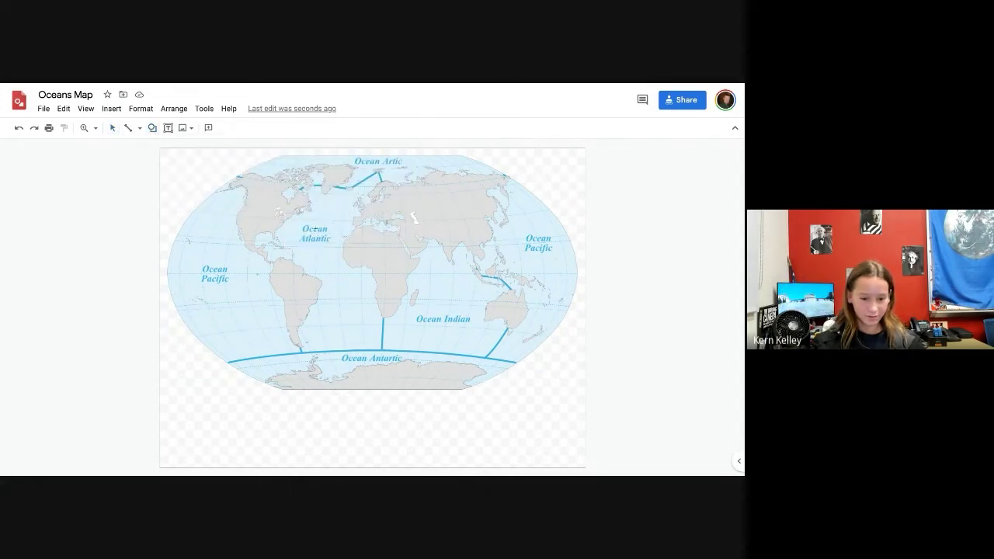
left_click_drag(315, 229, 368, 280)
left_click_drag(340, 248, 315, 230)
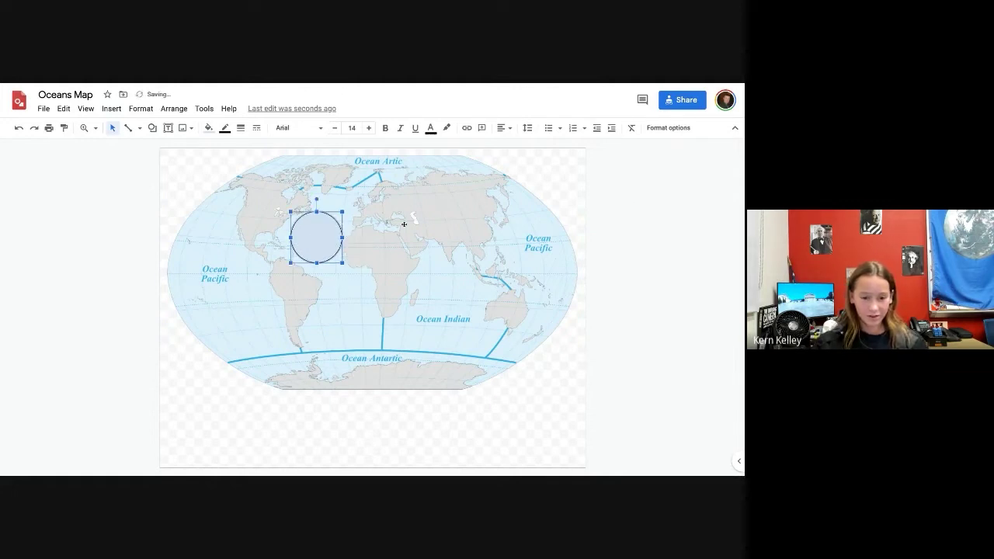
Make the Atlantic circle's fill and border transparent, then deselect it.
left_click(210, 129)
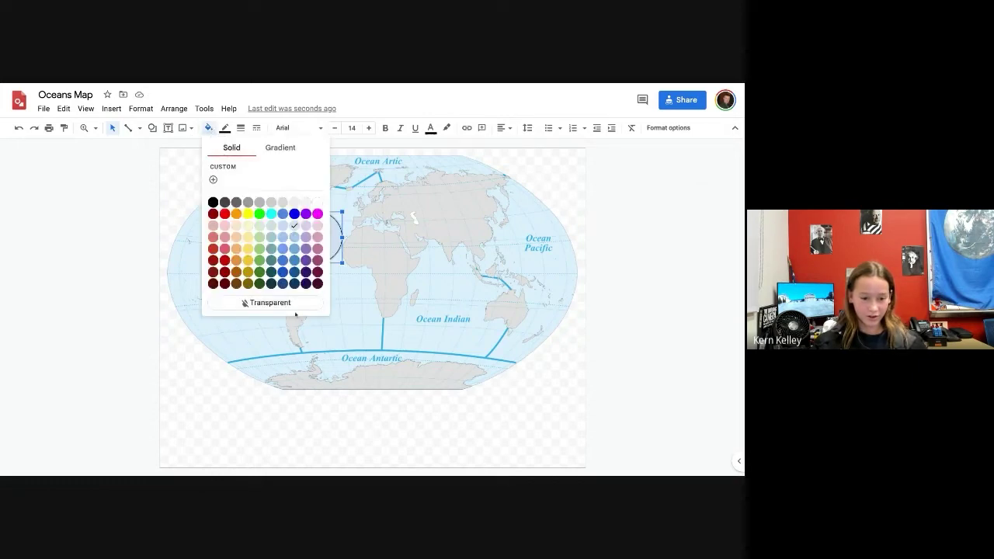
left_click(255, 303)
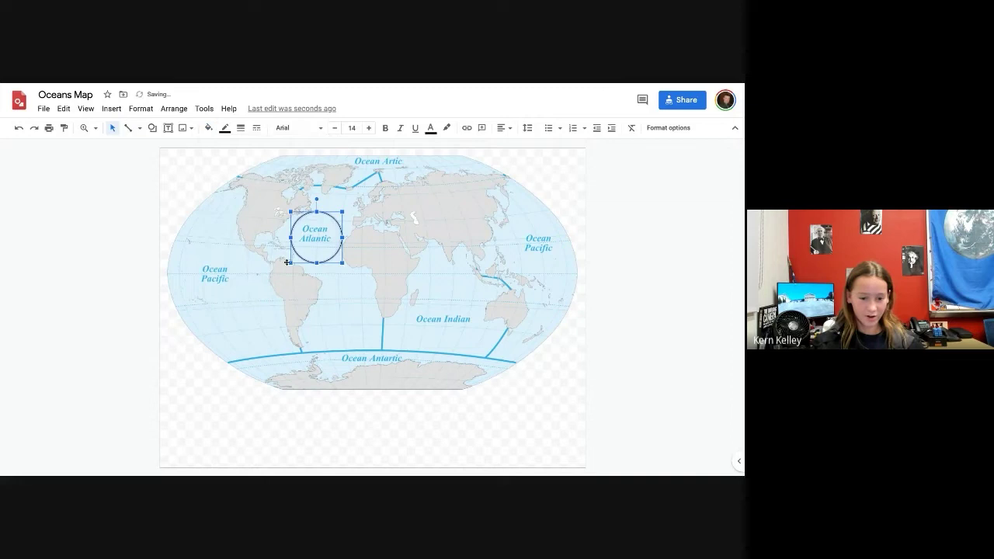
left_click(224, 129)
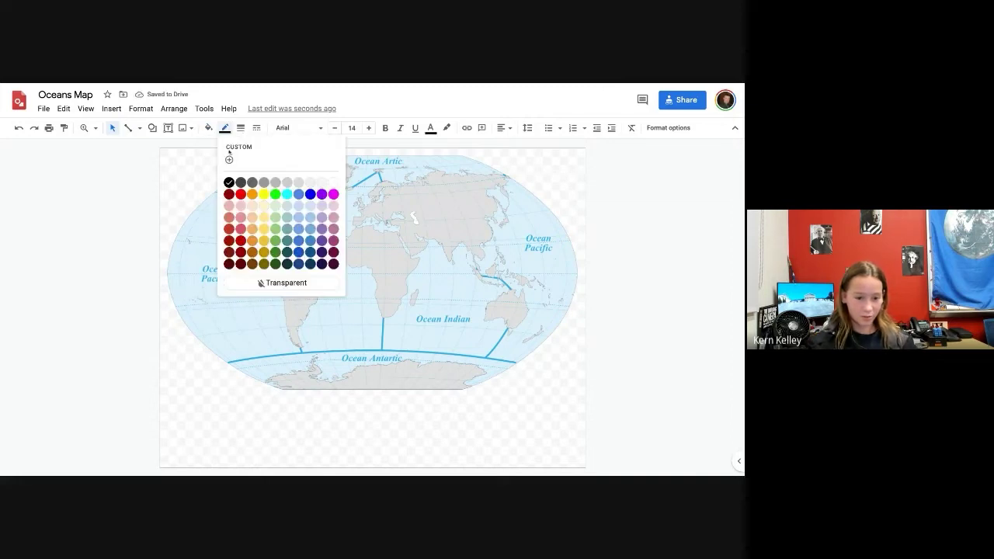
left_click(277, 282)
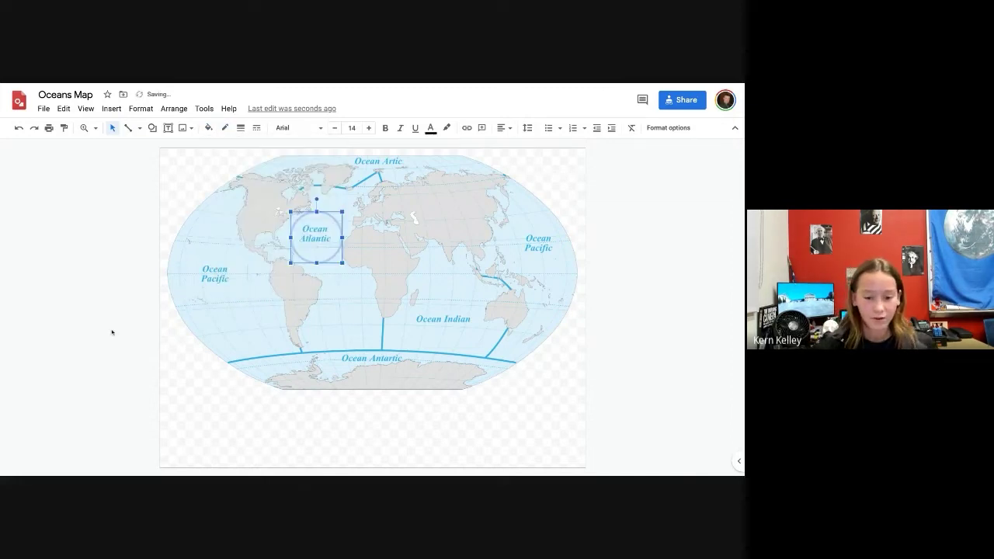
left_click(165, 409)
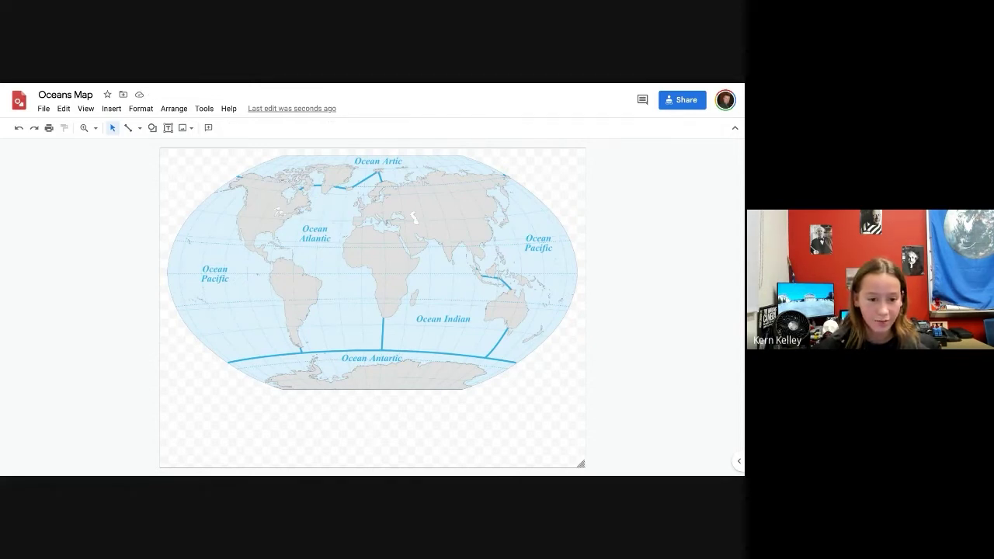
Search Google for "atlantic ocean" in a new tab, open the Wikipedia article and return to the drawing.
key("ctrl+t")
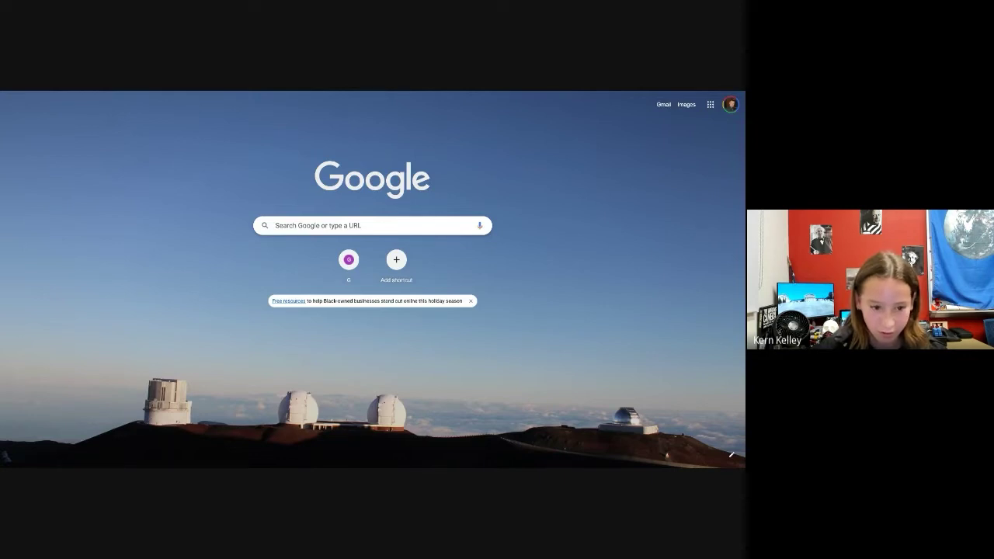
type("atlantic ocean")
key("Return")
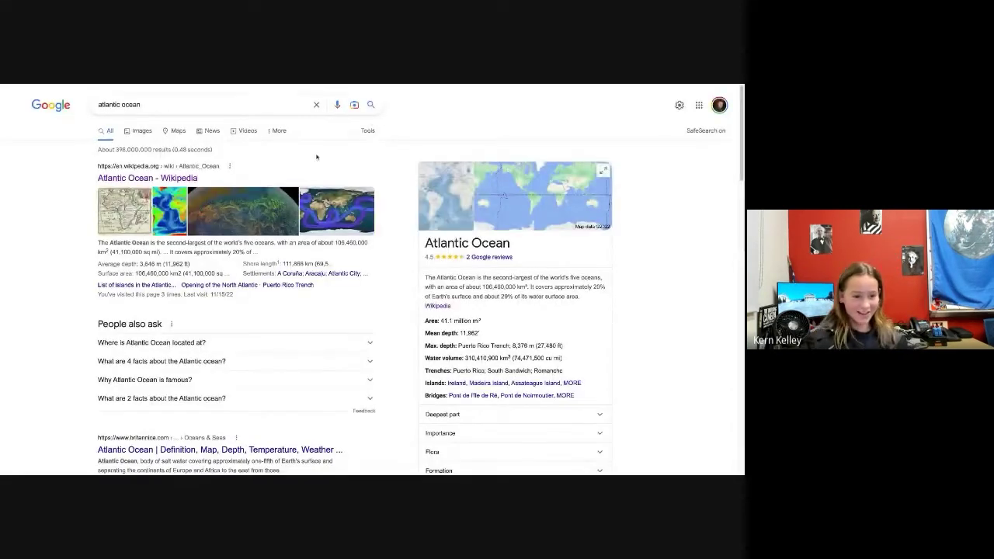
left_click(185, 178)
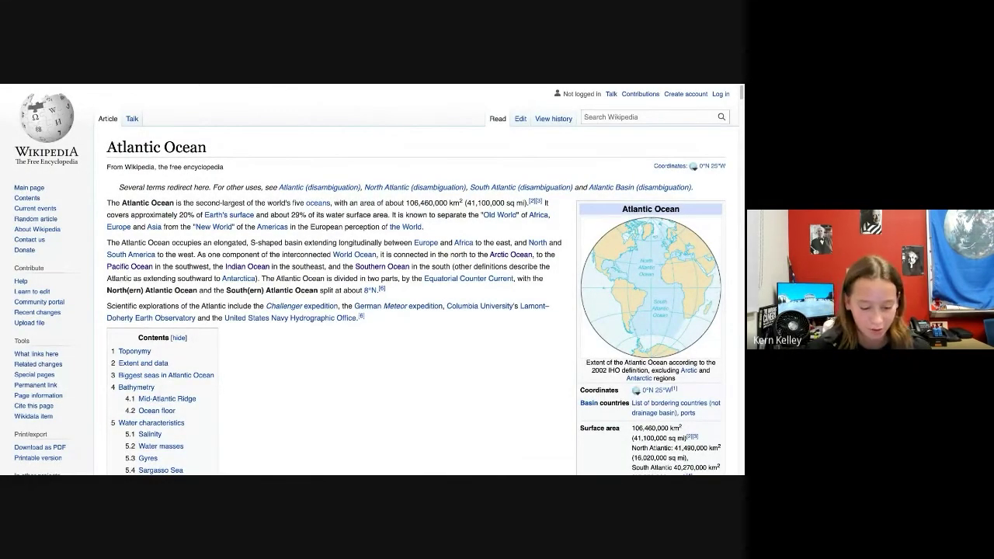
key("ctrl+Tab")
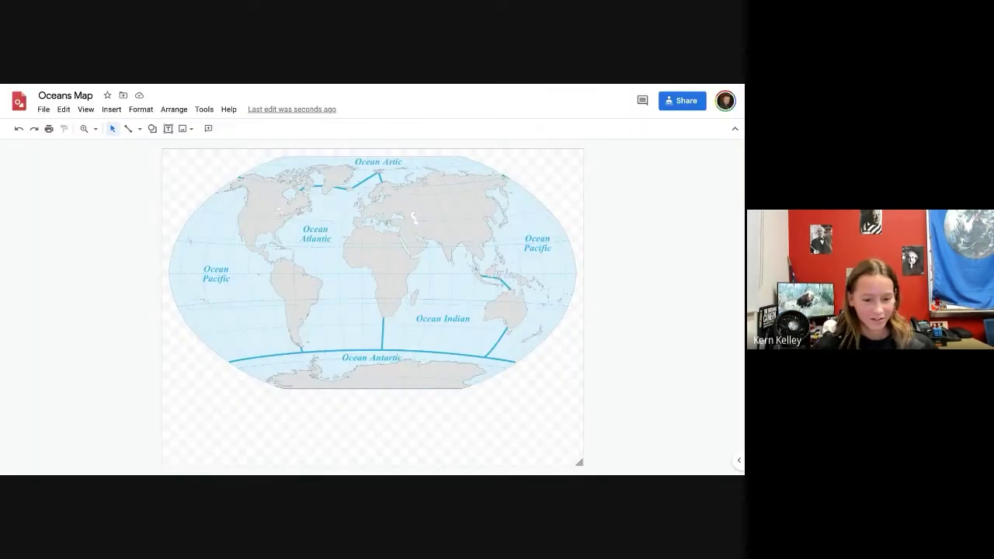
Draw a closed four-sided polyline shape around the Pacific Ocean label west of South America.
left_click(130, 130)
left_click(139, 129)
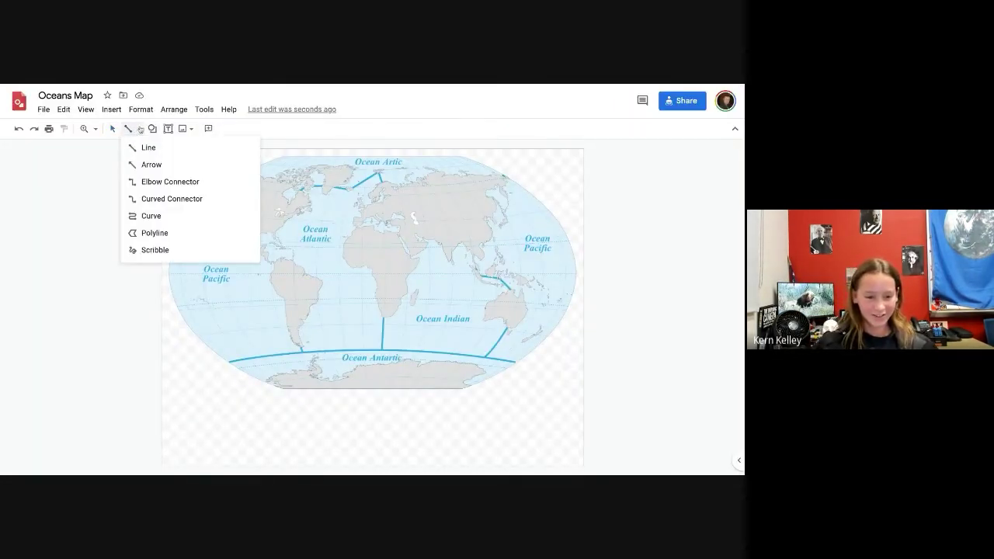
left_click(190, 235)
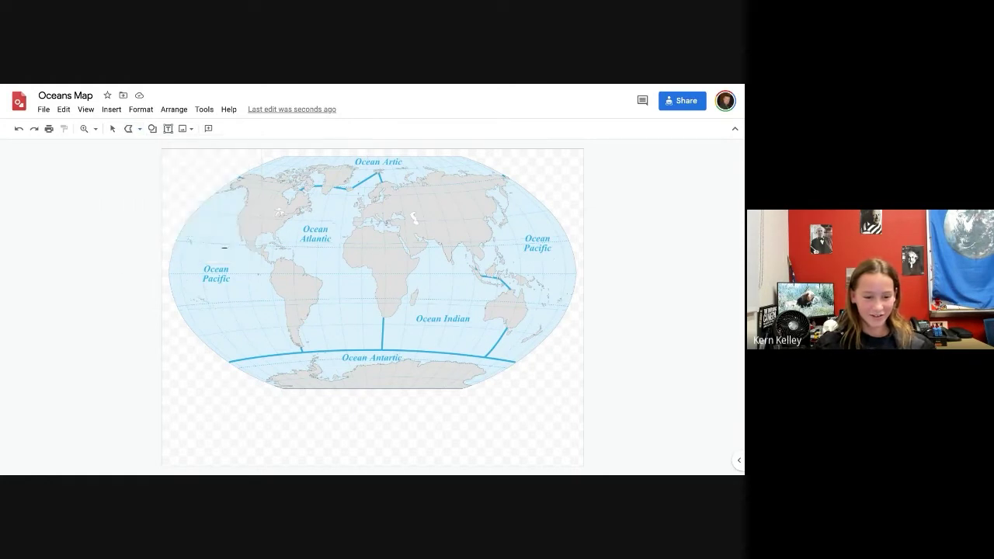
left_click(221, 241)
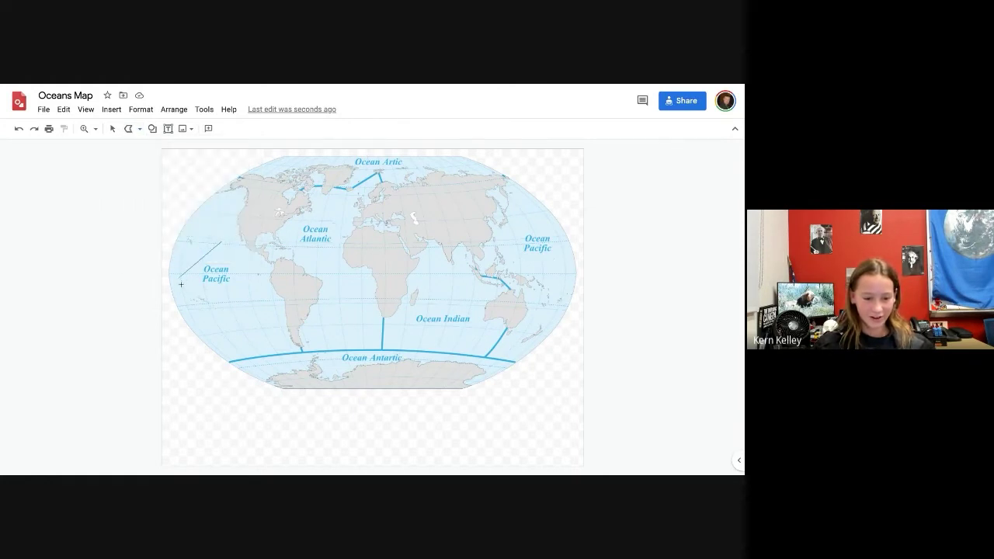
left_click(179, 277)
left_click(222, 337)
left_click(257, 285)
left_click(222, 242)
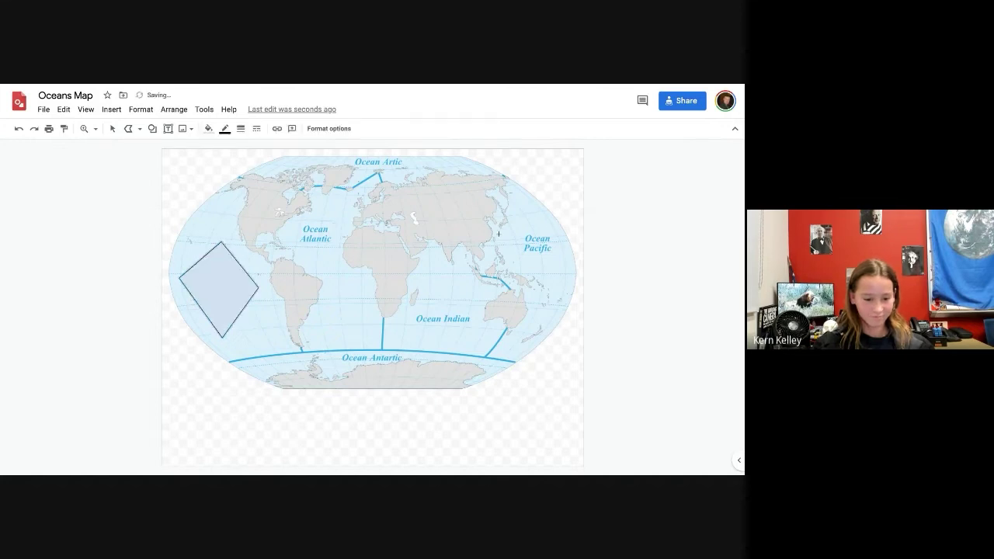
Make the fill and border of the Pacific polyline shape transparent.
left_click(208, 128)
left_click(256, 304)
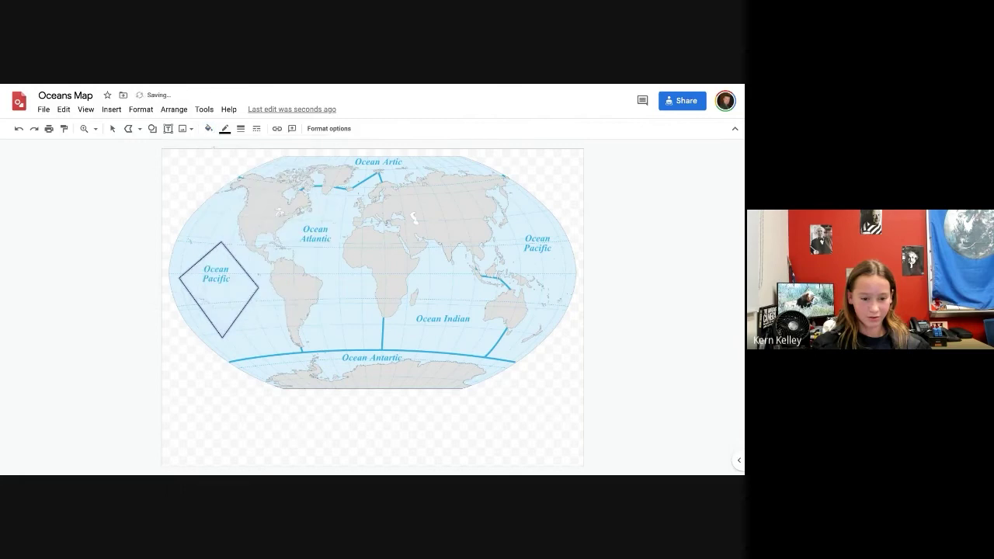
left_click(225, 129)
left_click(276, 283)
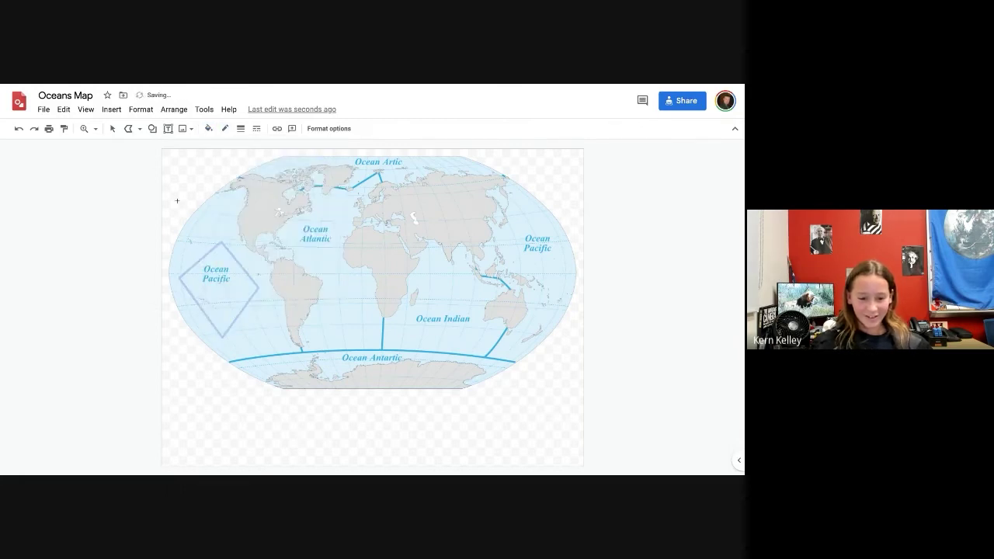
Return to the Select tool and check the link attached to the circle over the Atlantic Ocean label.
mouse_move(177, 201)
left_mouse_down()
mouse_move(243, 311)
mouse_move(226, 261)
mouse_move(159, 154)
mouse_move(115, 129)
left_mouse_up()
left_click(198, 235)
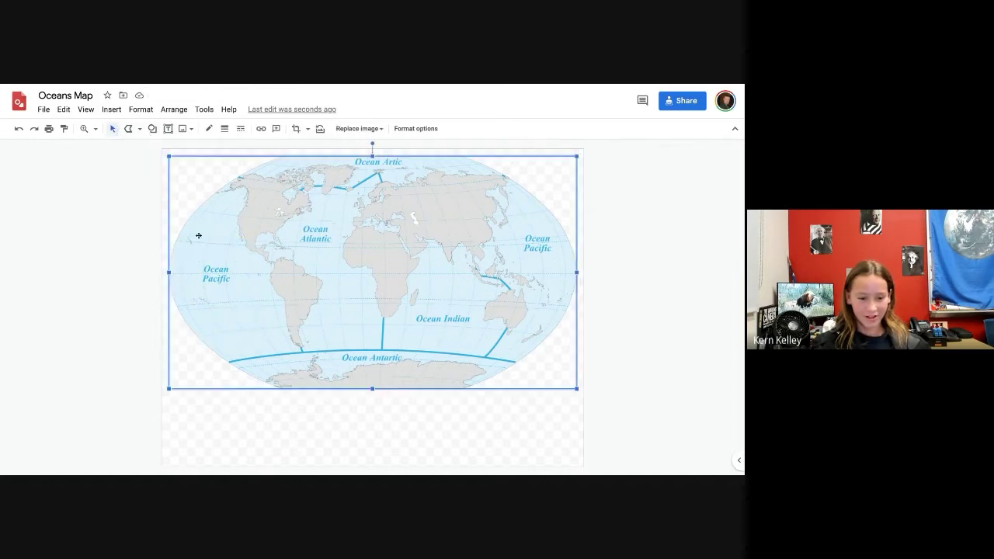
left_click(230, 284)
left_click(335, 250)
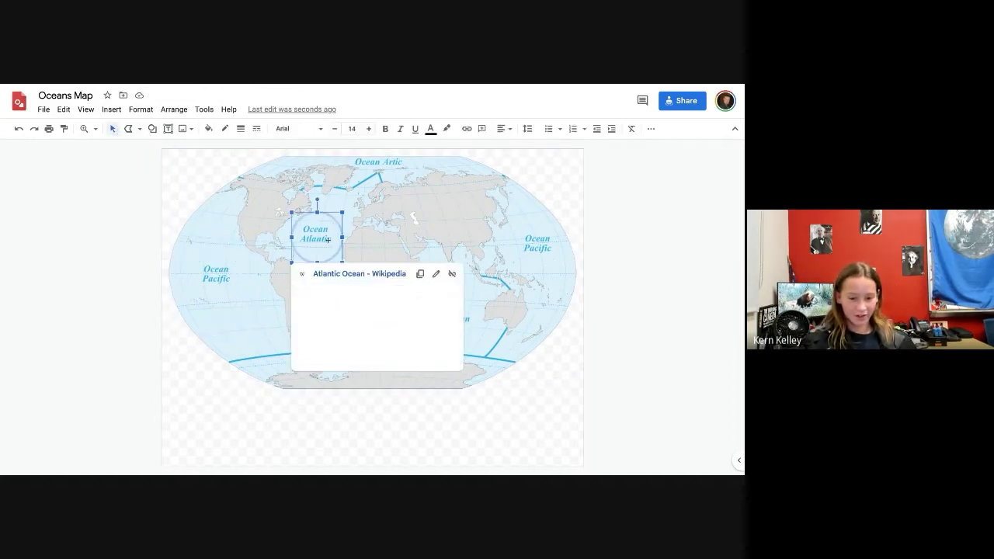
left_click(591, 269)
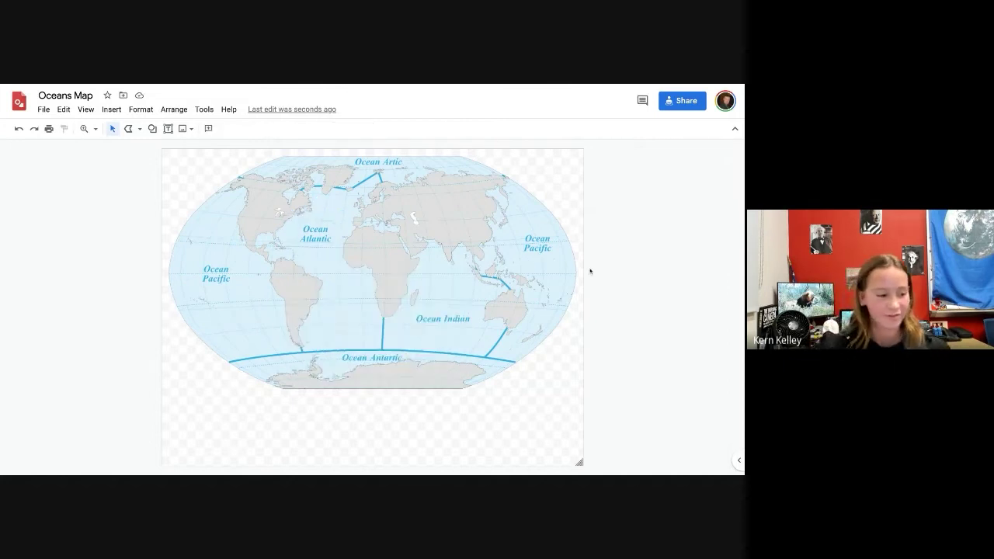
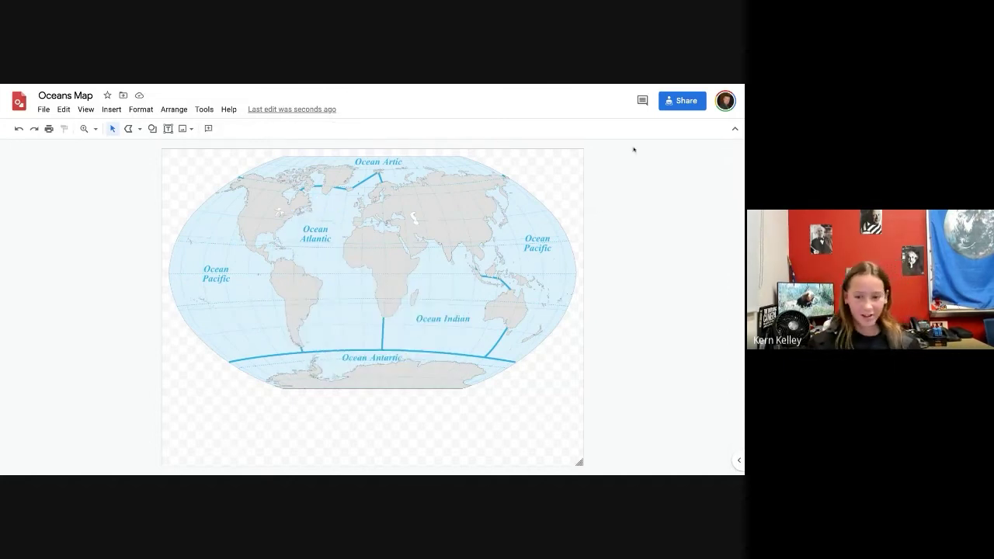
Copy the Oceans Map sharing link for anyone with the link as viewer.
left_click(682, 101)
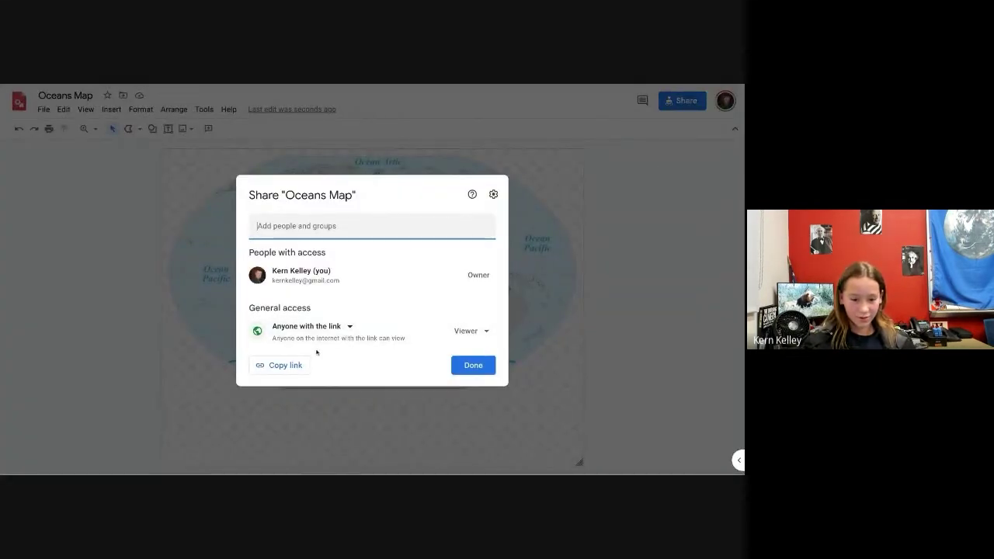
left_click(298, 365)
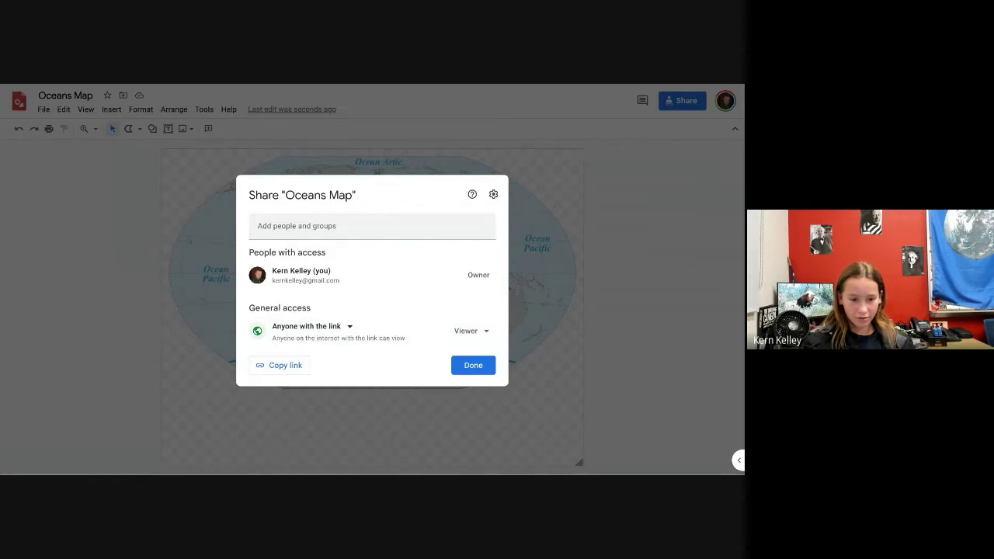
key("ctrl+t")
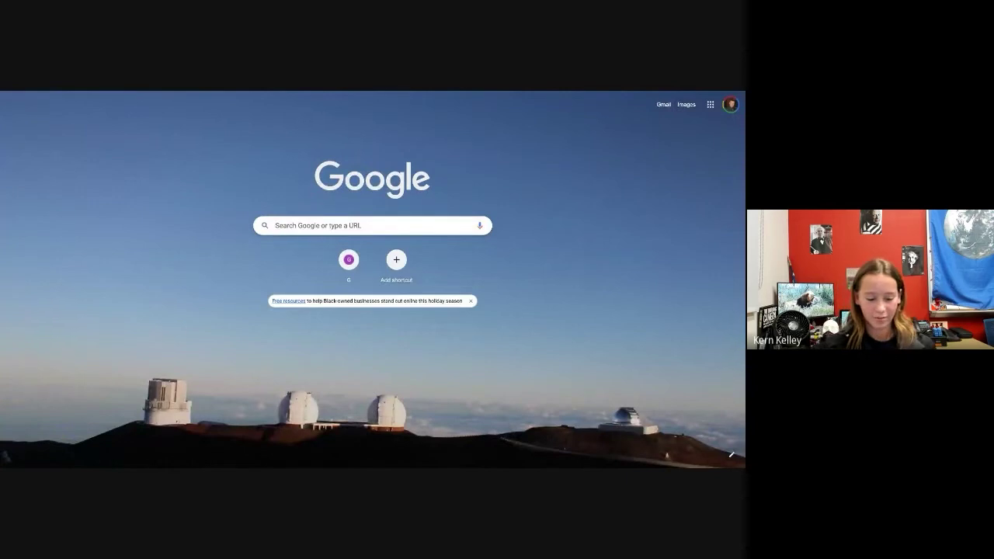
key("ctrl+w")
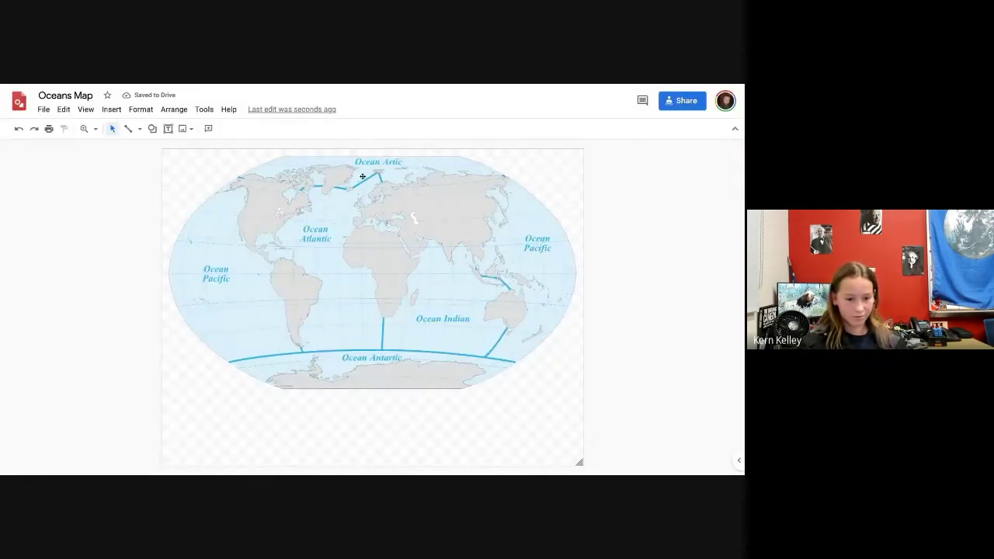
Select the circle over the Atlantic Ocean label and view its linked Wikipedia article on the Atlantic Ocean.
left_click(308, 230)
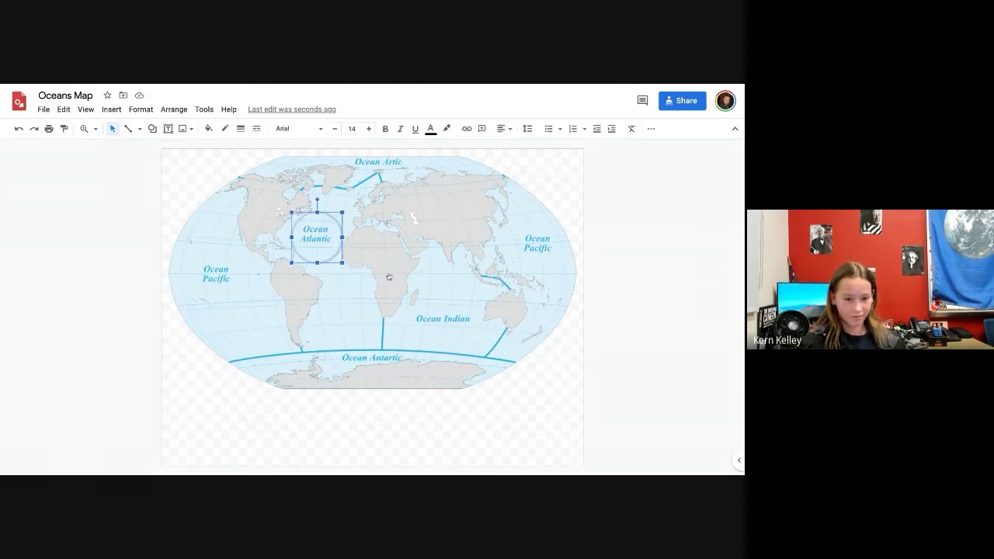
key("ctrl+Tab")
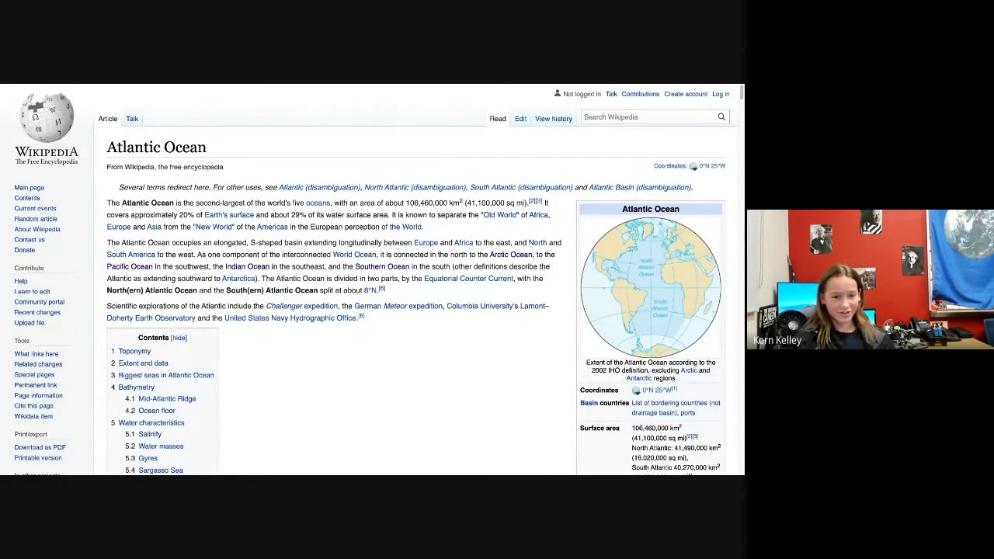
key("ctrl+shift+Tab")
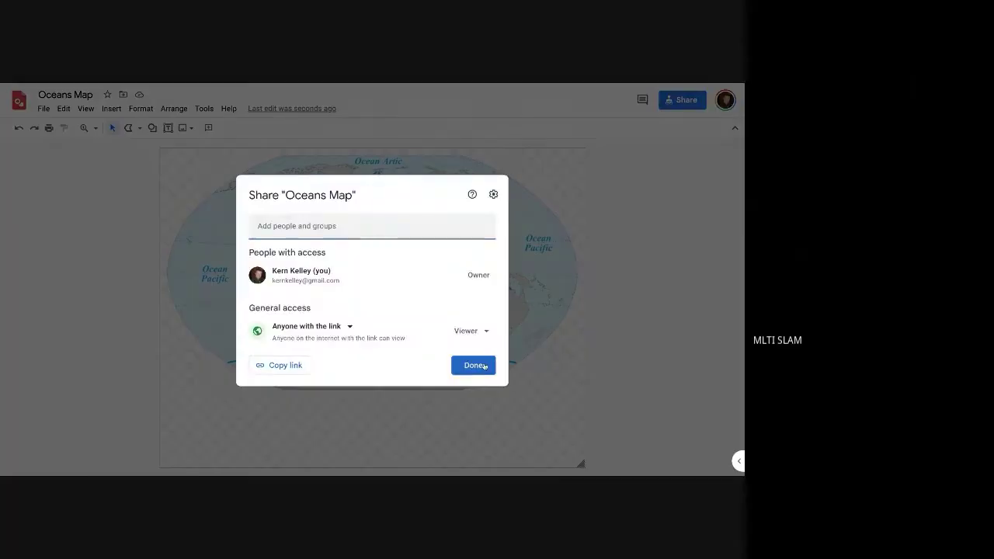
Close and reopen the Oceans Map sharing settings and copy its link for anyone with the link as viewer.
left_click(473, 365)
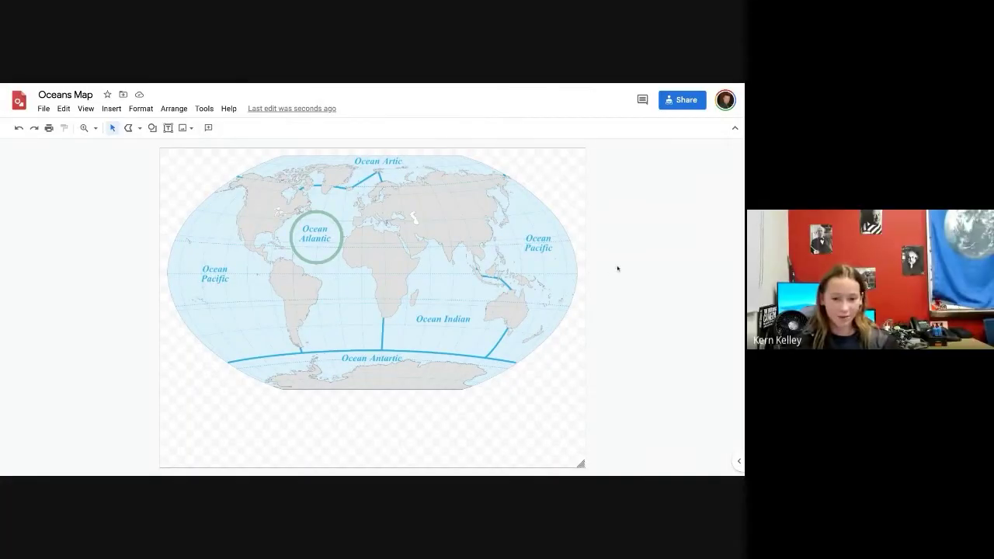
left_click(686, 100)
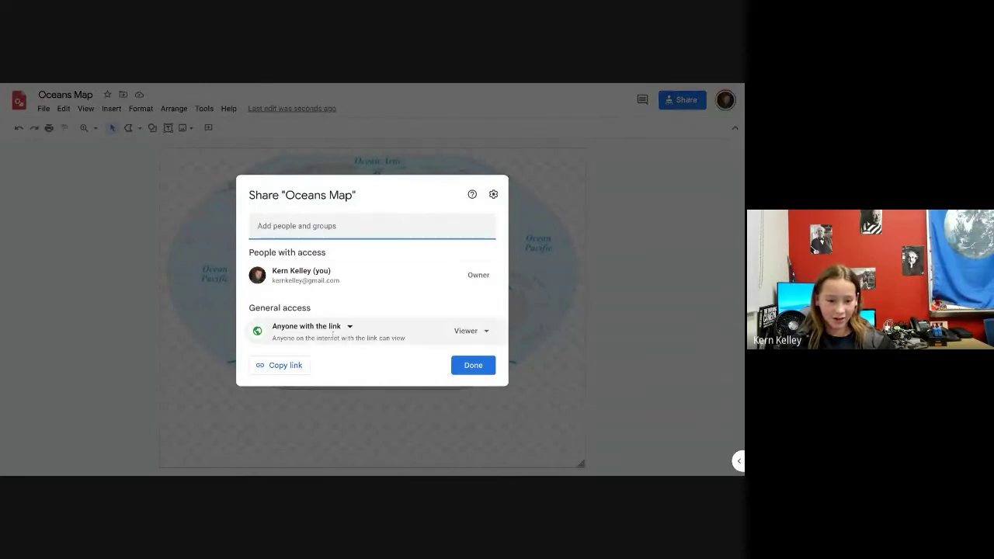
left_click(289, 370)
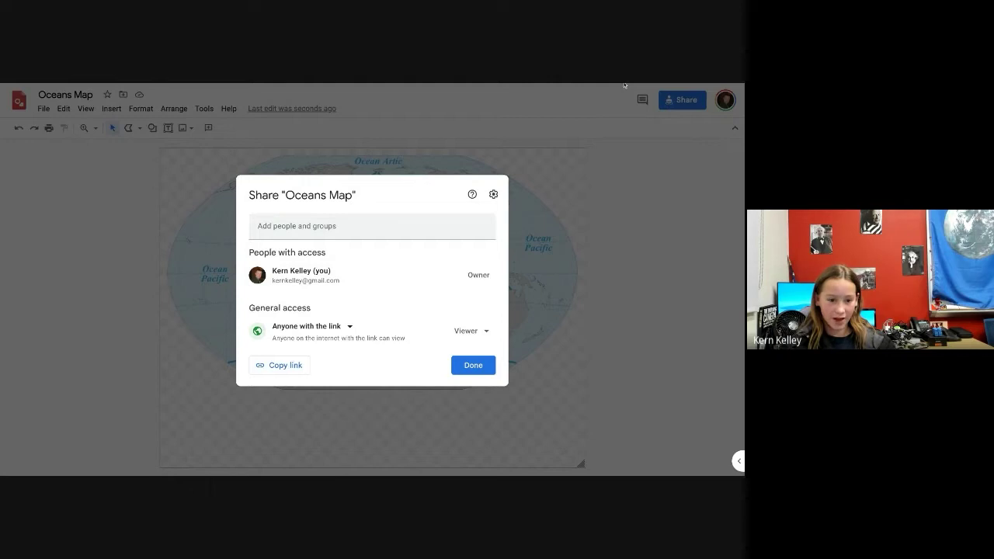
Load the copied Oceans Map link in a new browser tab and test the invisible circle over the Atlantic Ocean label.
key("ctrl+t")
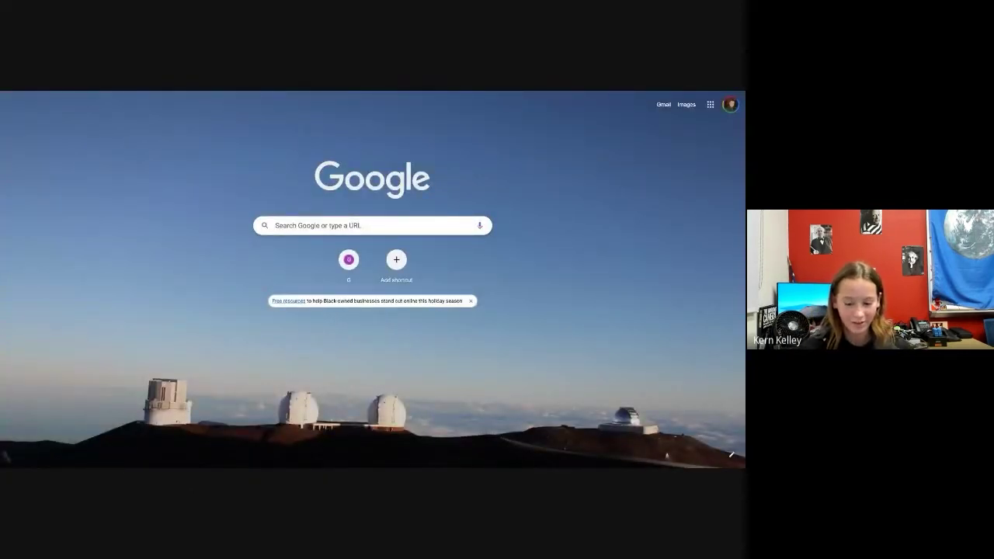
key("ctrl+v")
key("Return")
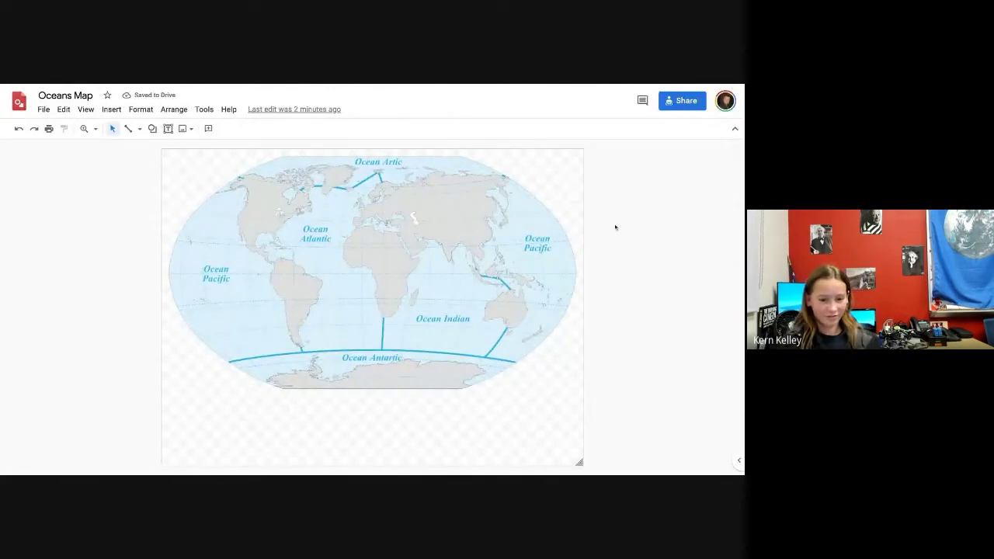
left_click(315, 237)
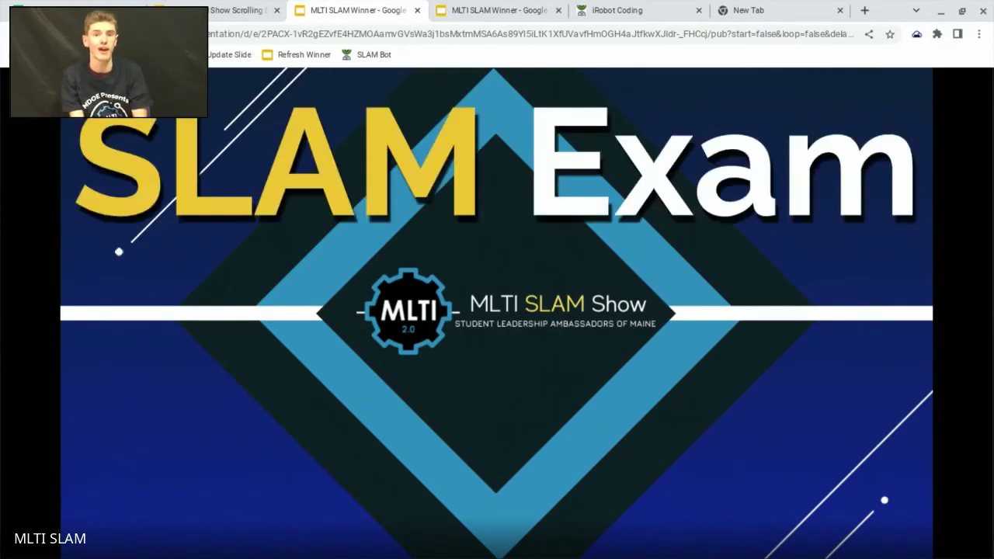
key("Right")
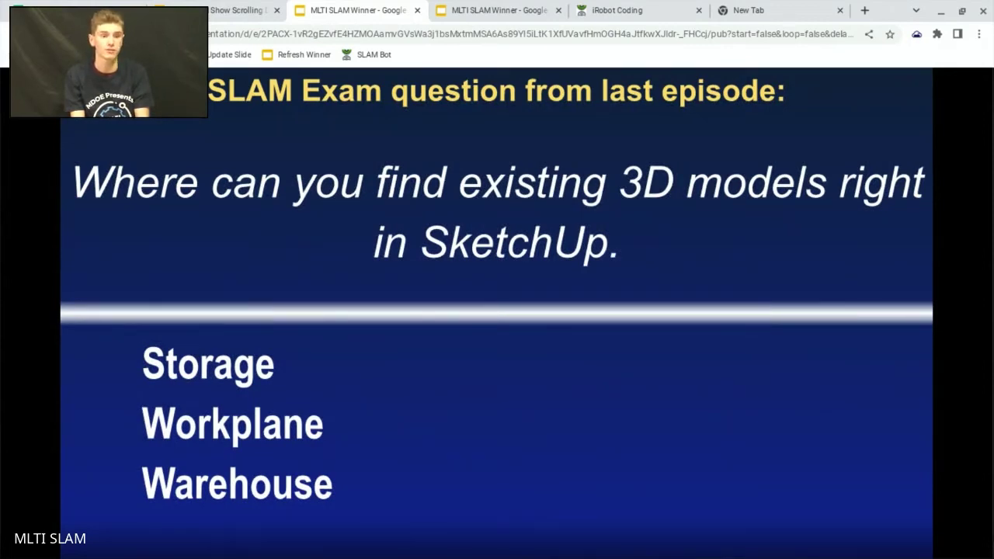
key("Right")
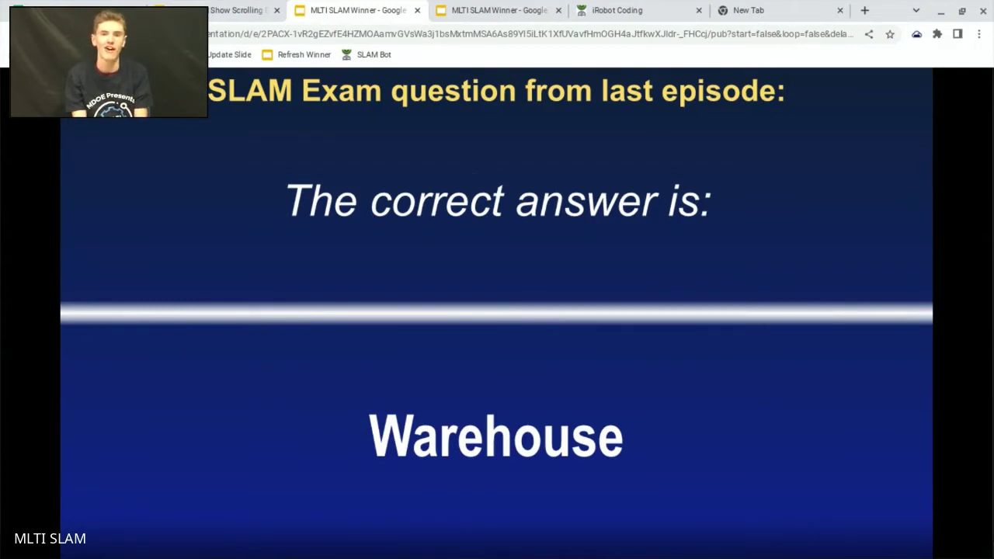
key("Right")
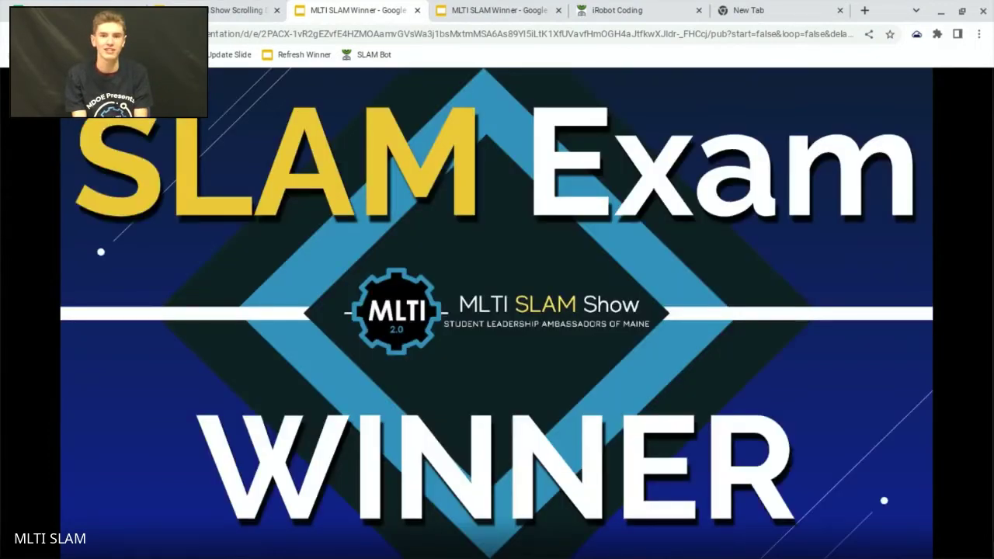
key("Right")
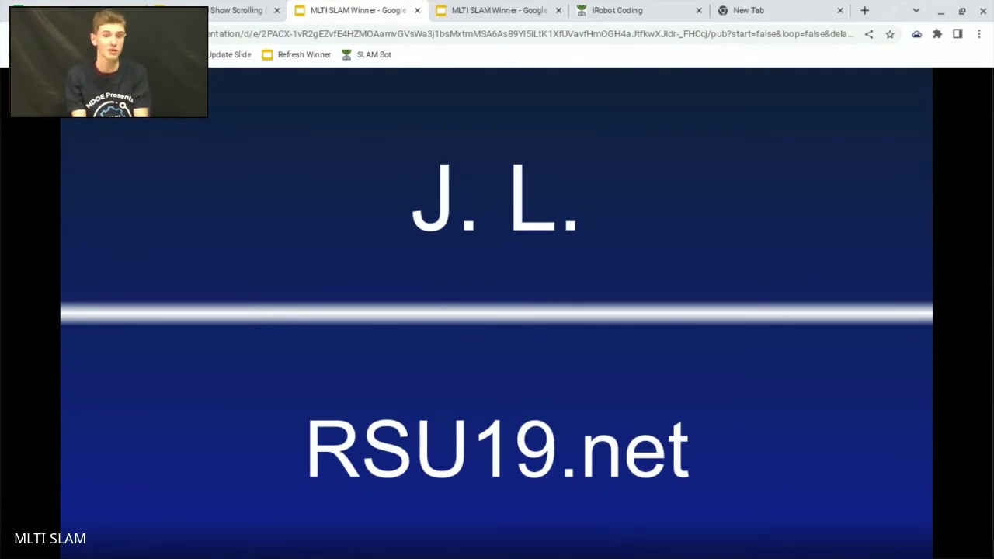
key("Right")
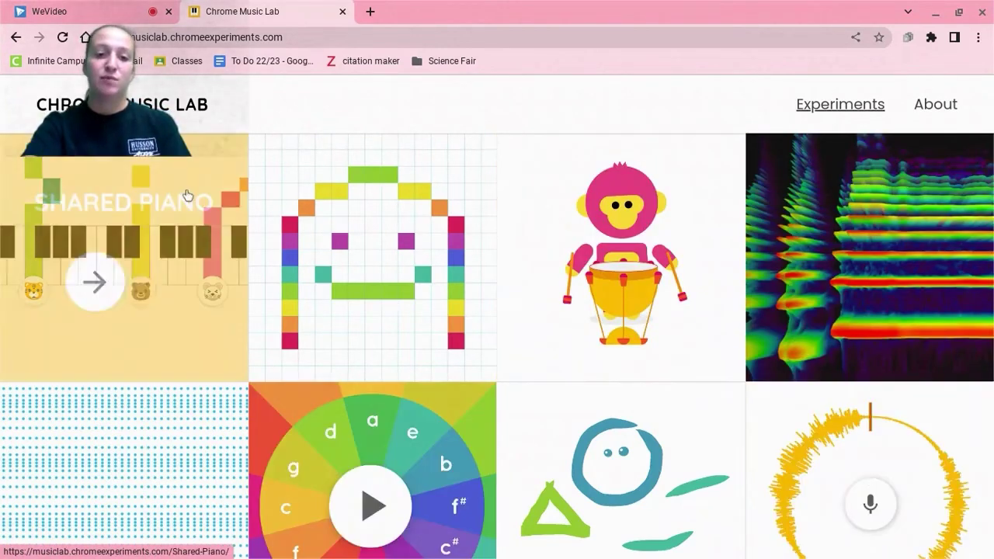
Open the Shared Piano experiment in Chrome Music Lab and play repeated rising and falling scales across nine adjacent white keys.
mouse_move(218, 249)
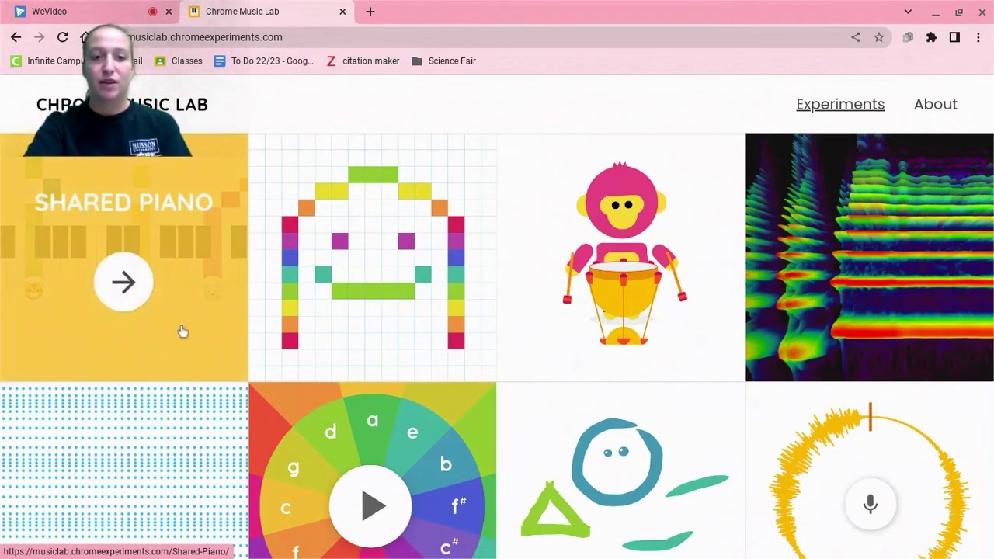
left_click(133, 292)
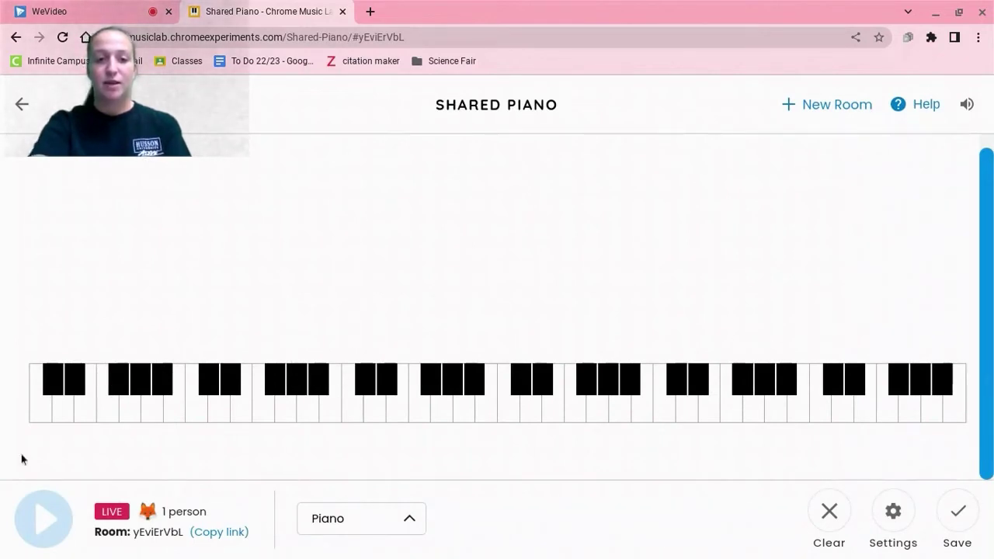
key("a")
key("s")
key("d")
key("f")
key("g")
key("h")
key("j")
key("k")
key("l")
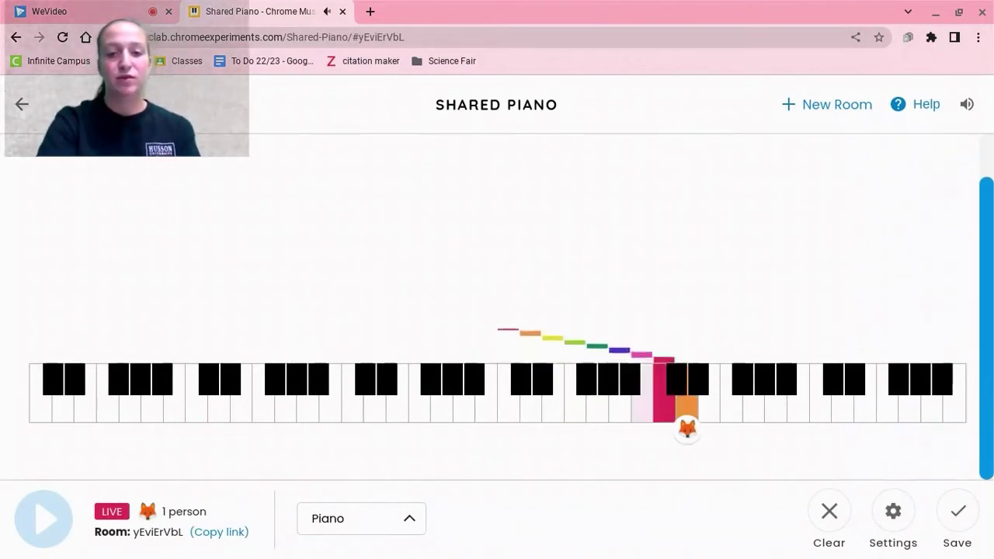
key("k")
key("j")
key("h")
key("g")
key("f")
key("d")
key("s")
key("a")
key("s")
key("d")
key("f")
key("g")
key("h")
key("j")
key("k")
key("l")
key("k")
key("j")
key("h")
key("g")
key("d")
key("s")
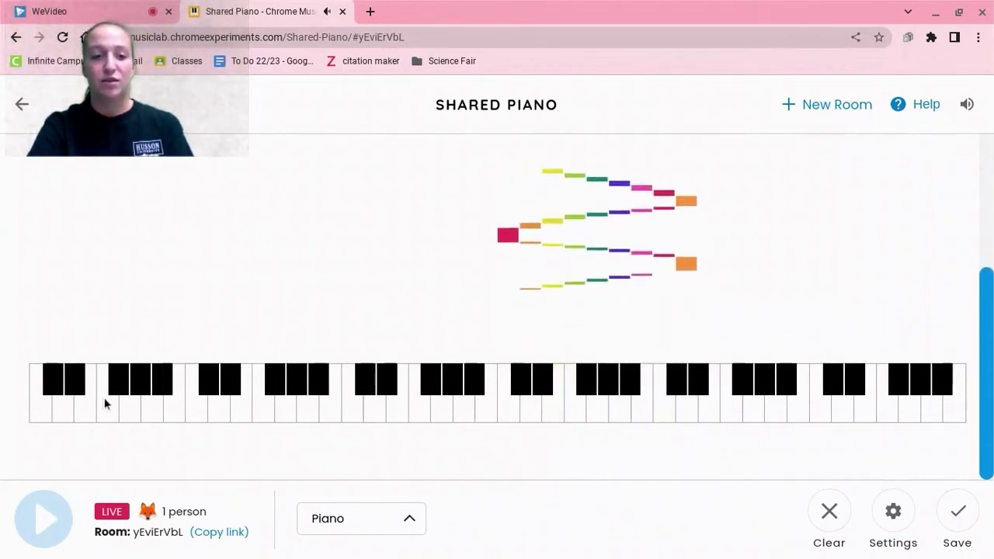
Play the lowest white key twice and the third white key of the piano.
left_click(44, 406)
left_click(45, 406)
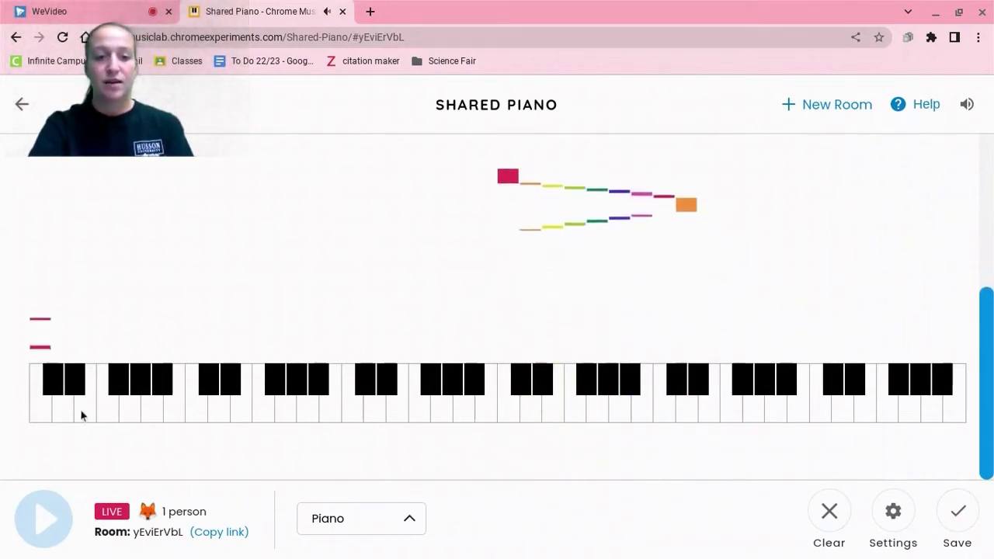
left_click(89, 415)
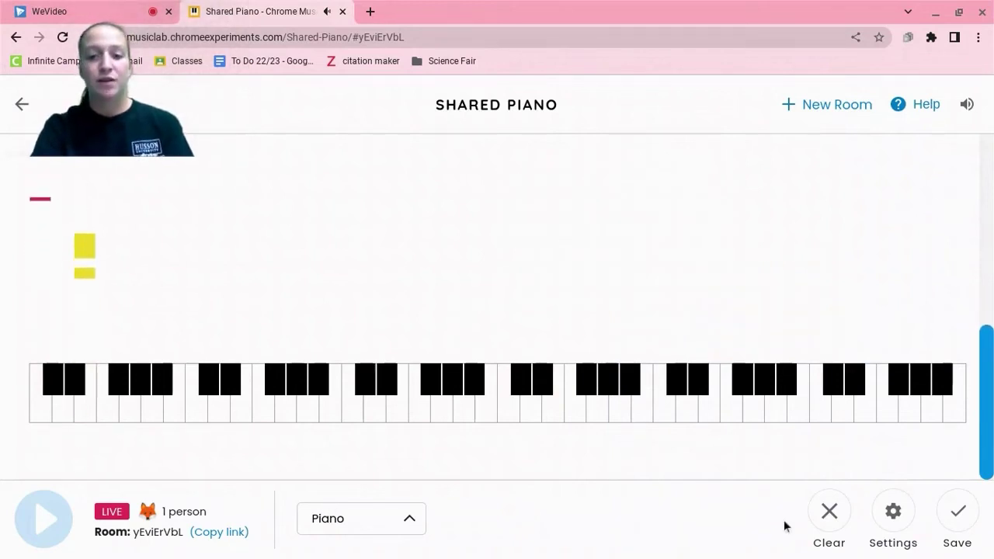
Look through the Shared Piano settings, including the Show and Hide options for Emojis, without changing them.
left_click(891, 514)
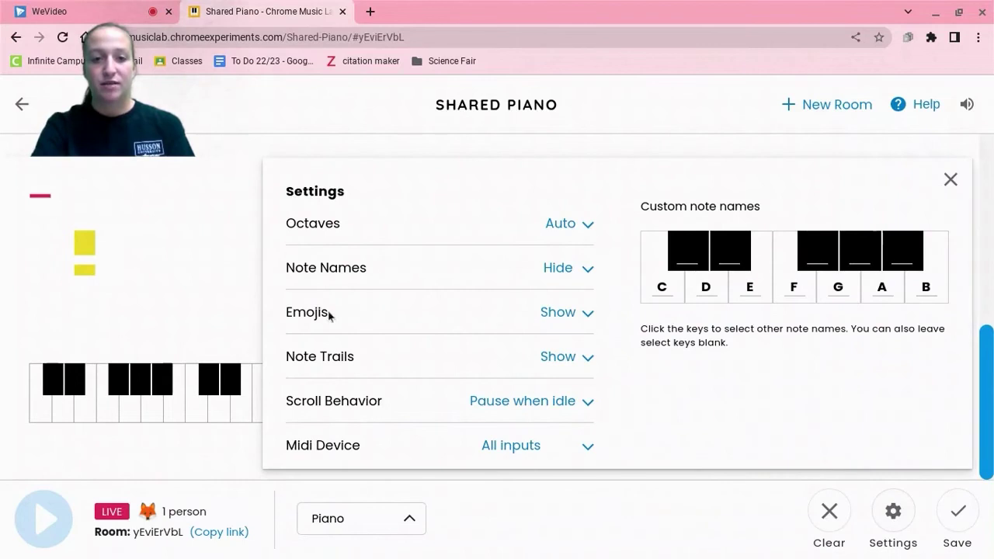
left_click(581, 311)
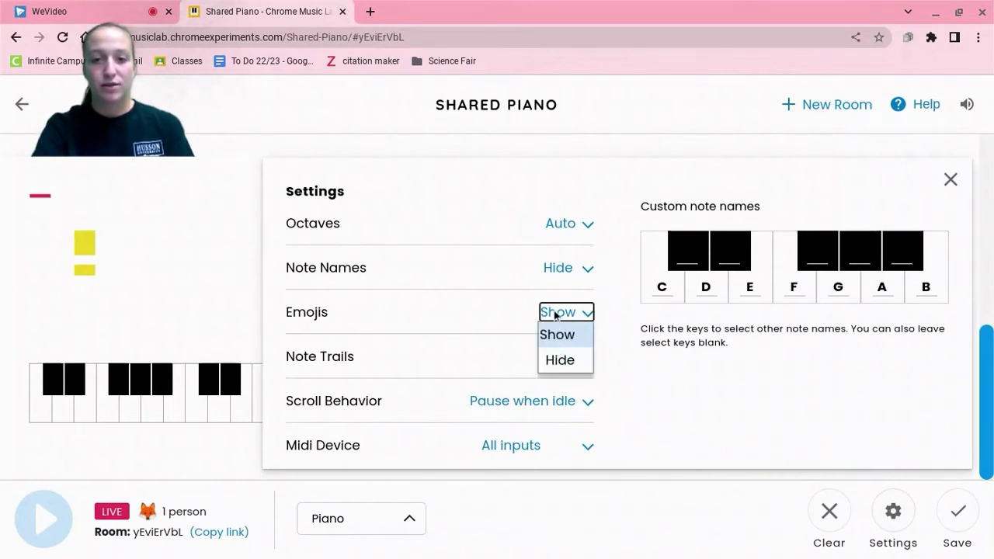
left_click(478, 333)
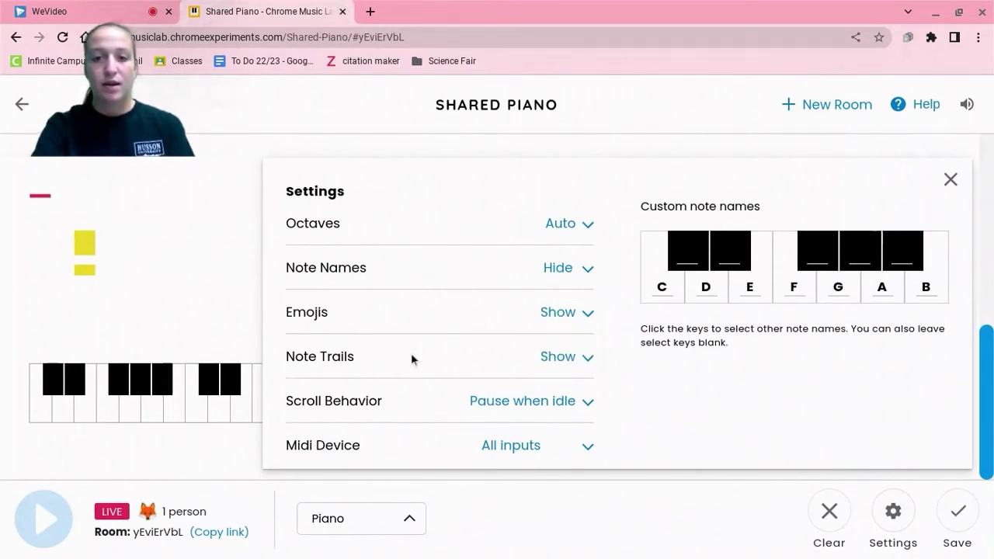
left_click(950, 182)
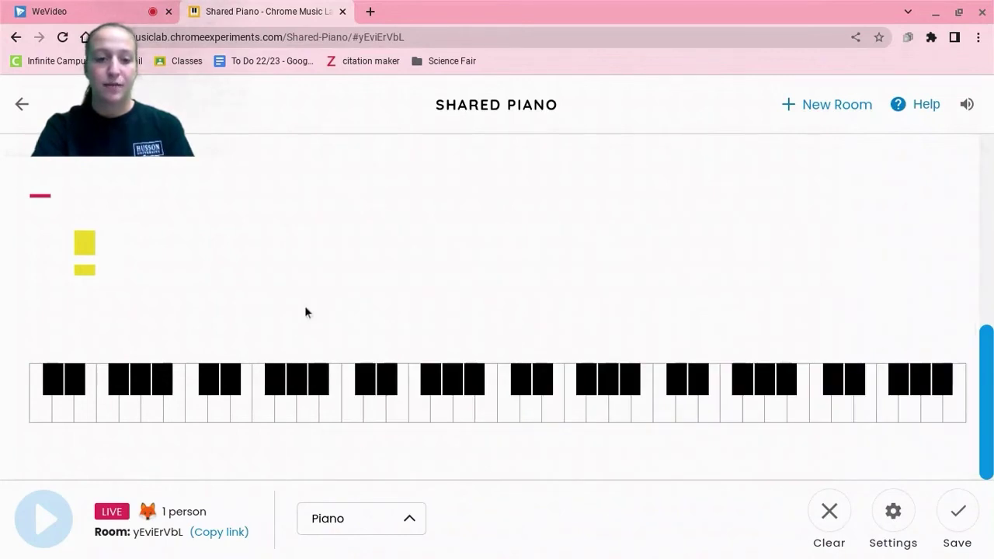
Switch the instrument to Synth and play a falling and a rising scale on adjacent white keys mid-keyboard.
left_click(334, 536)
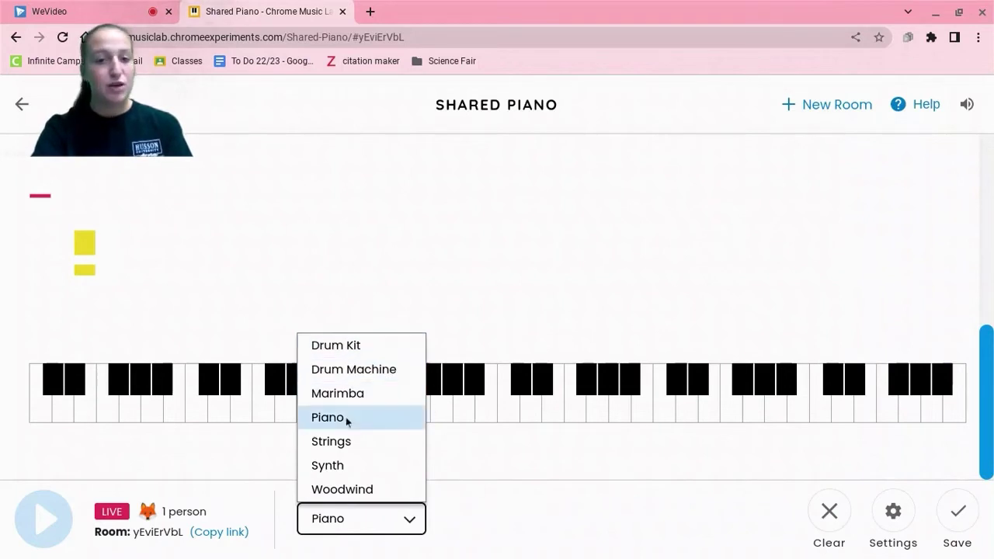
left_click(354, 465)
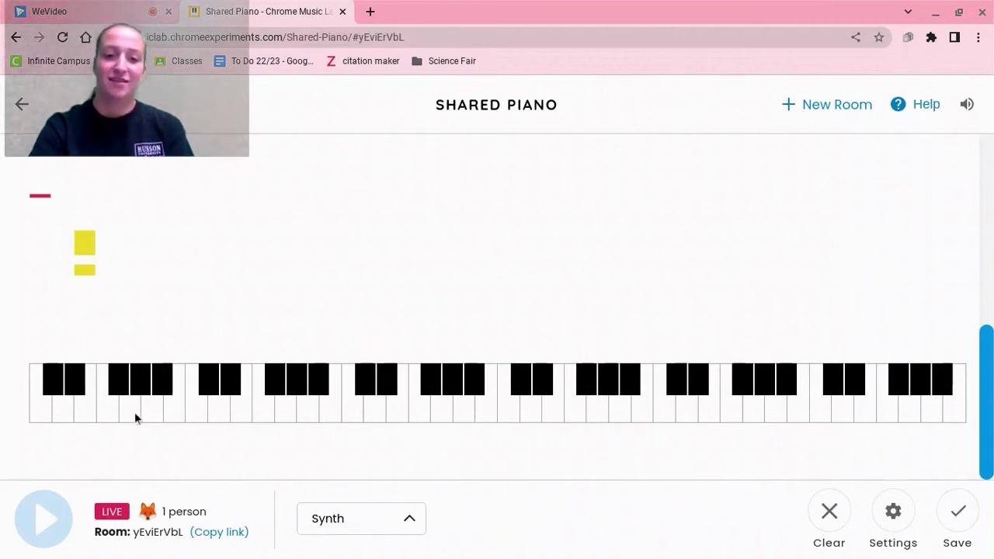
key("k")
key("j")
key("h")
key("g")
key("f")
key("d")
key("s")
key("d")
key("f")
key("g")
key("h")
key("j")
key("k")
key("l")
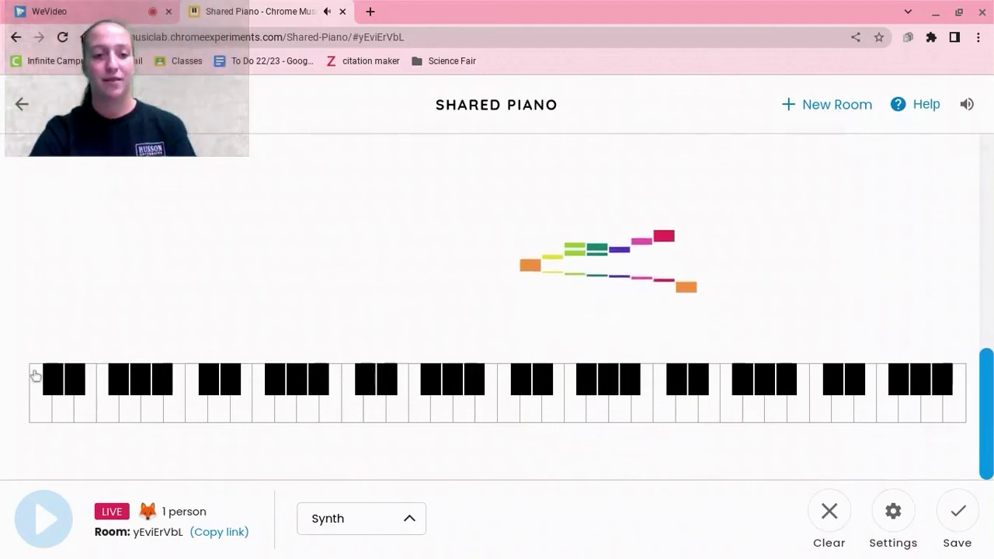
Glide up and back down the lower keys with the Synth sound, ending on the fourth white key.
left_click_drag(35, 376, 222, 404)
left_click(283, 398)
mouse_move(284, 402)
left_mouse_down()
mouse_move(800, 412)
mouse_move(348, 391)
mouse_move(217, 412)
left_mouse_up()
left_click(104, 406)
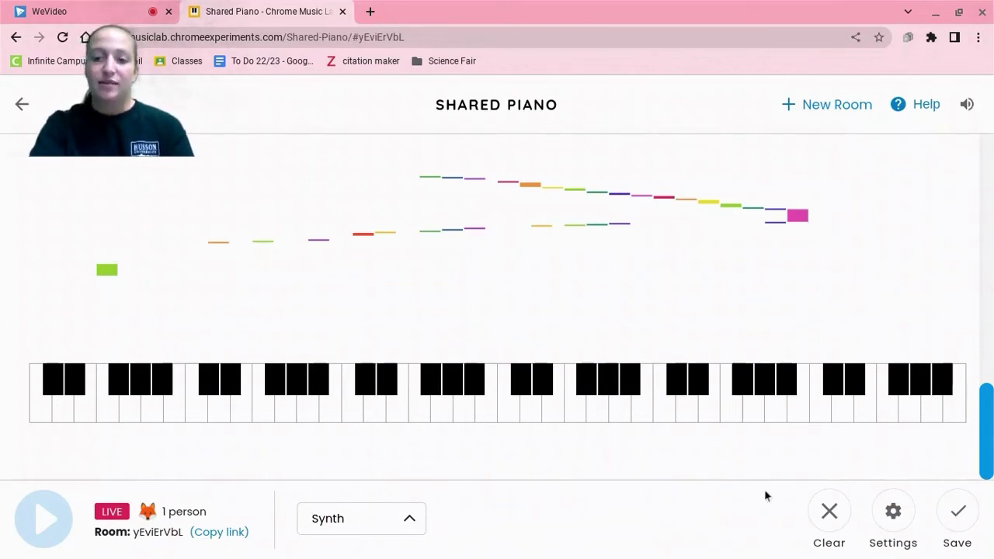
Save the song to a shareable link twice, closing the saved-link notice each time.
left_click(949, 518)
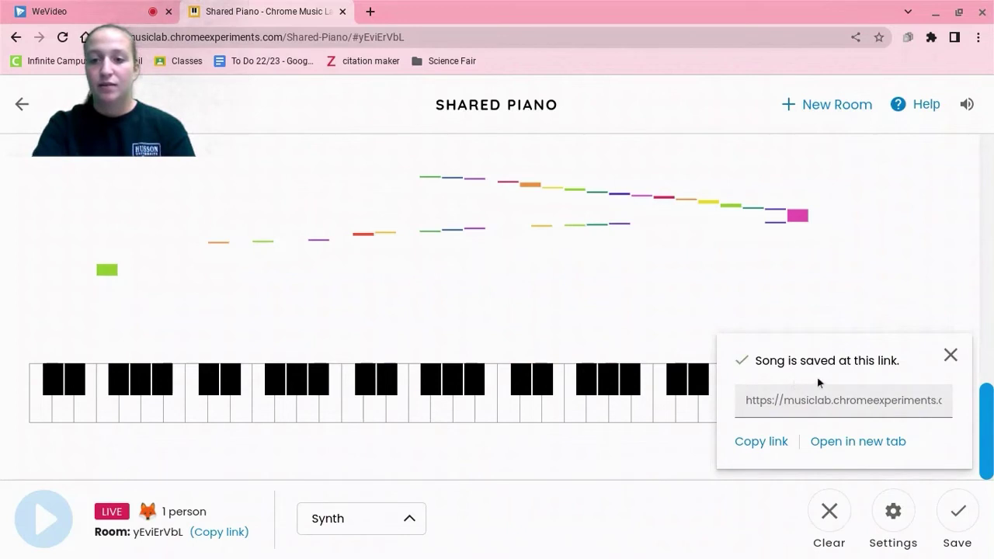
left_click(950, 357)
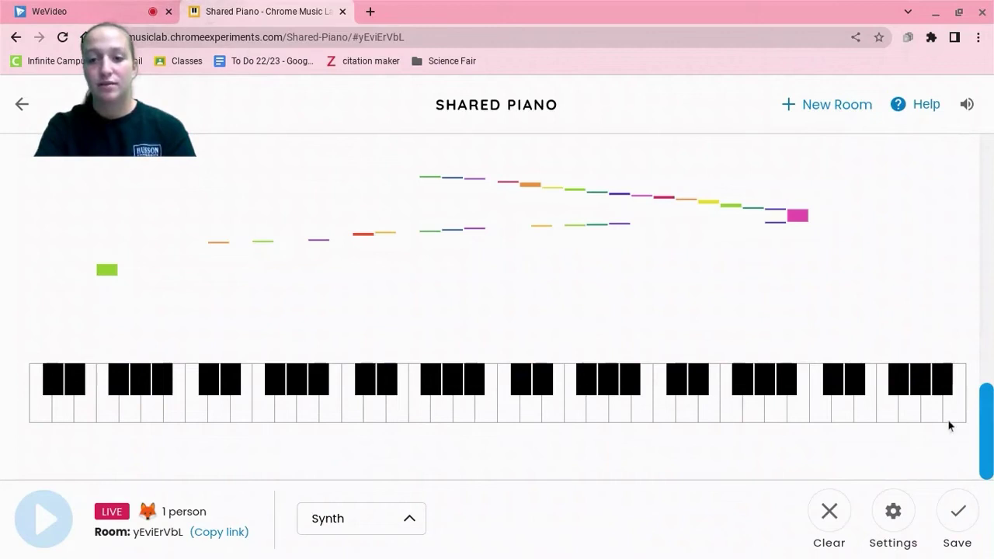
left_click(949, 511)
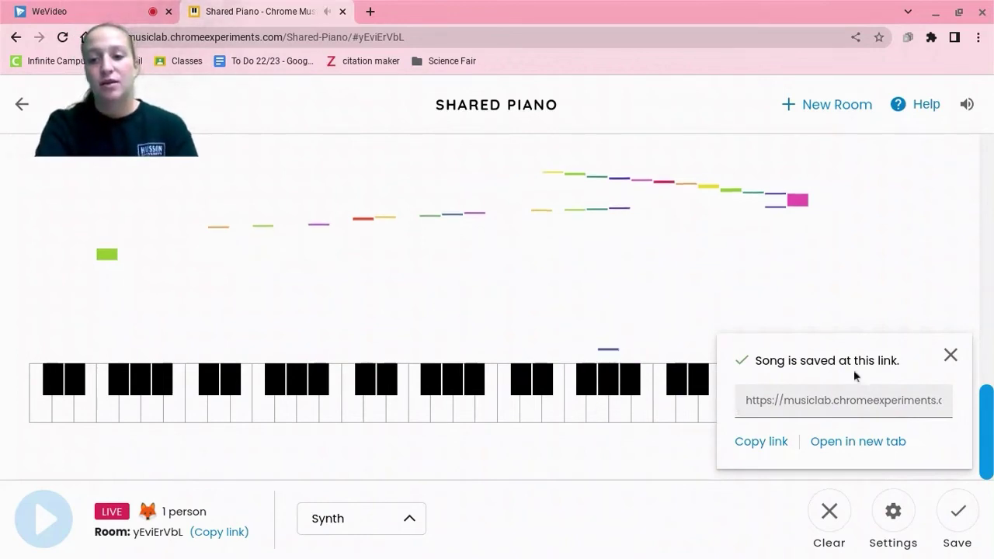
left_click(950, 355)
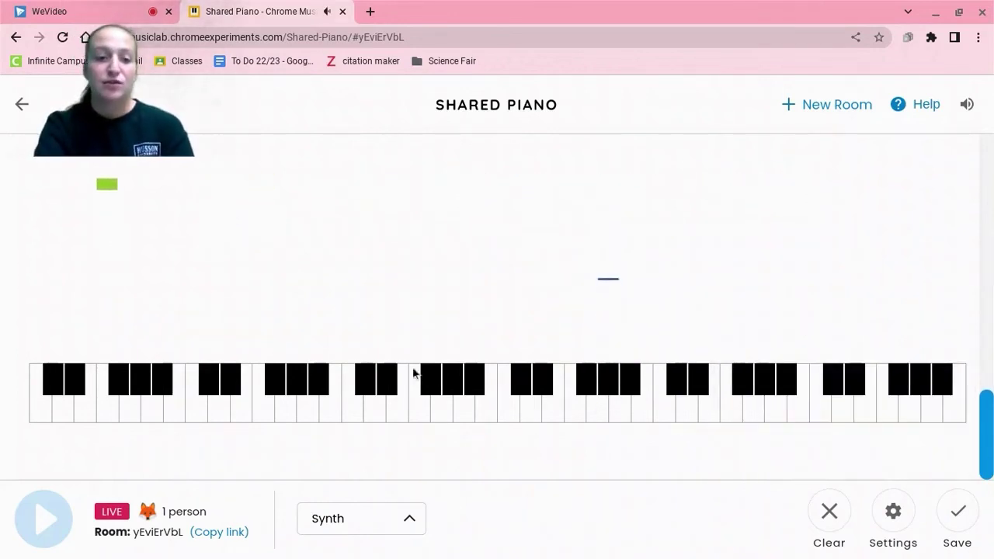